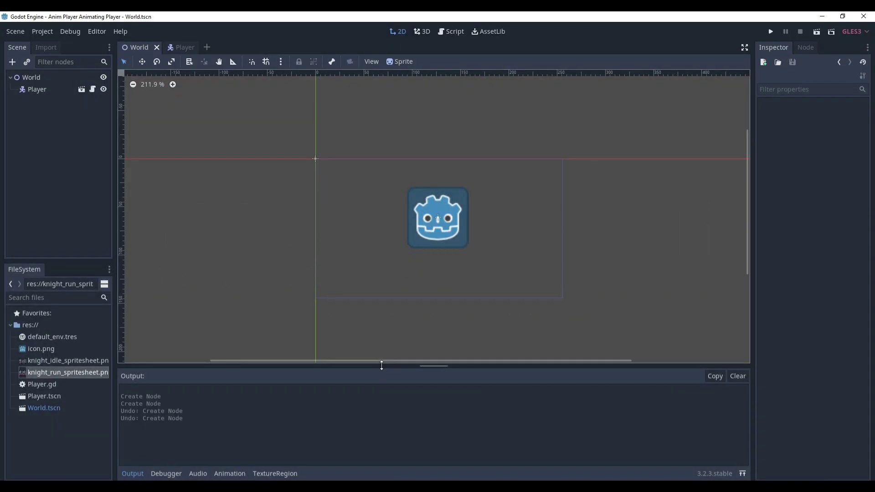
- Inspect the World and Player nodes, then undo an accidentally dropped idle spritesheet
click(29, 76)
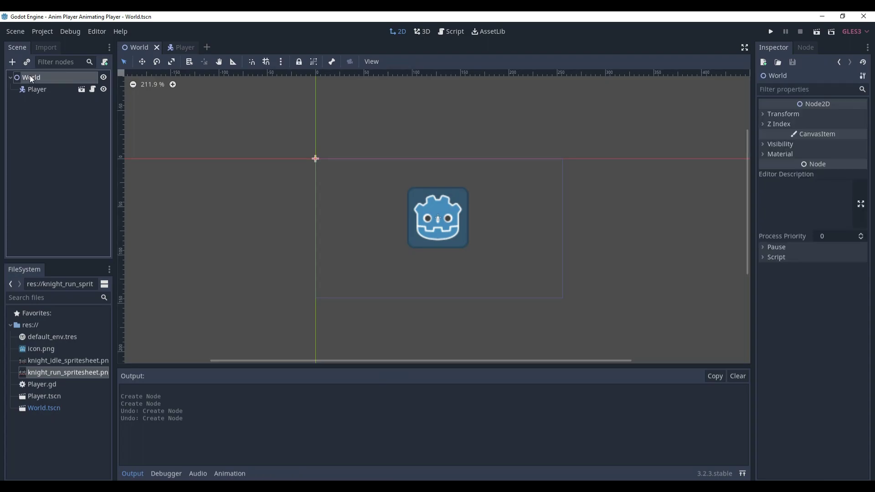
click(34, 90)
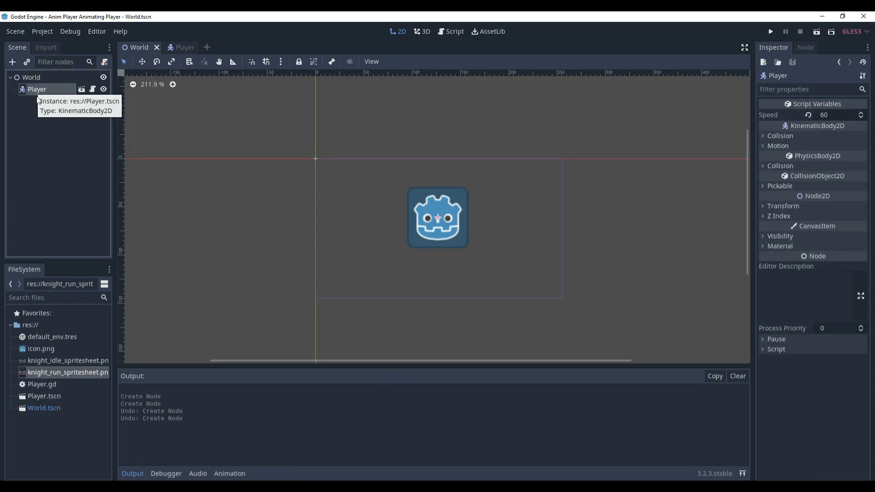
click(72, 365)
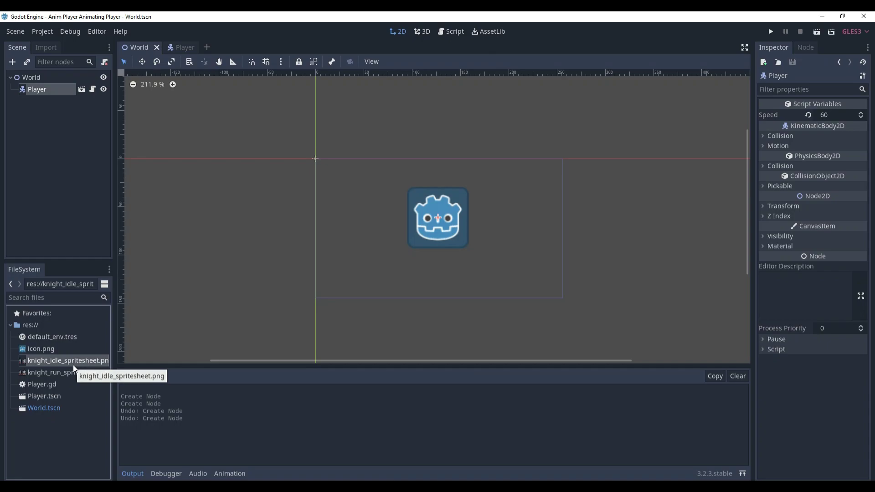
drag(73, 364, 283, 219)
key(ctrl+z)
key(ctrl+z)
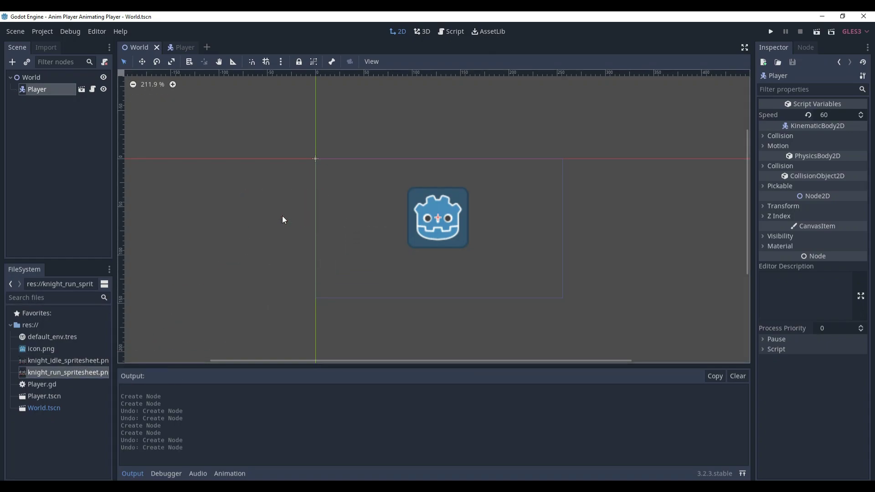
- Open the Player scene, view CollisionShape2D and Player.gd, then return to the 2D view
click(183, 52)
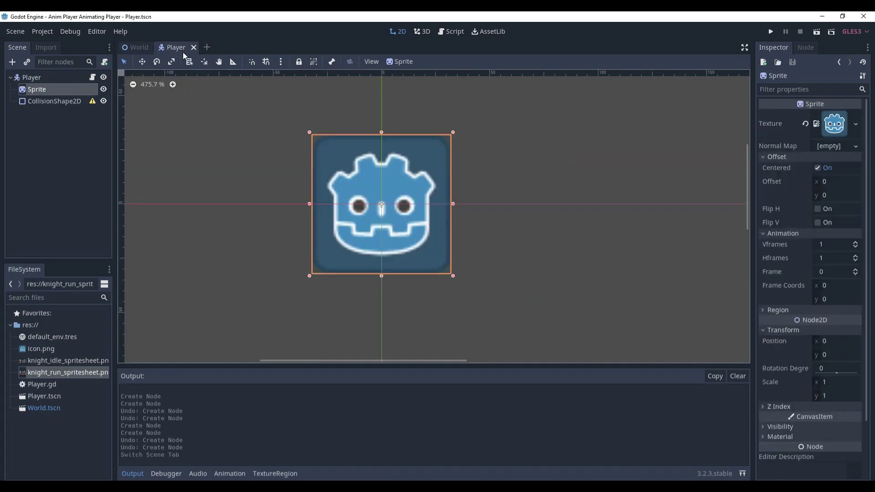
click(70, 102)
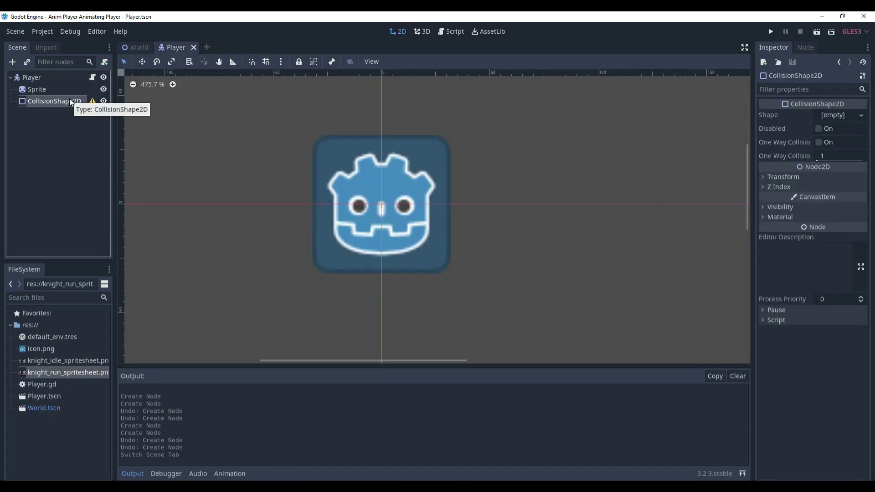
click(92, 77)
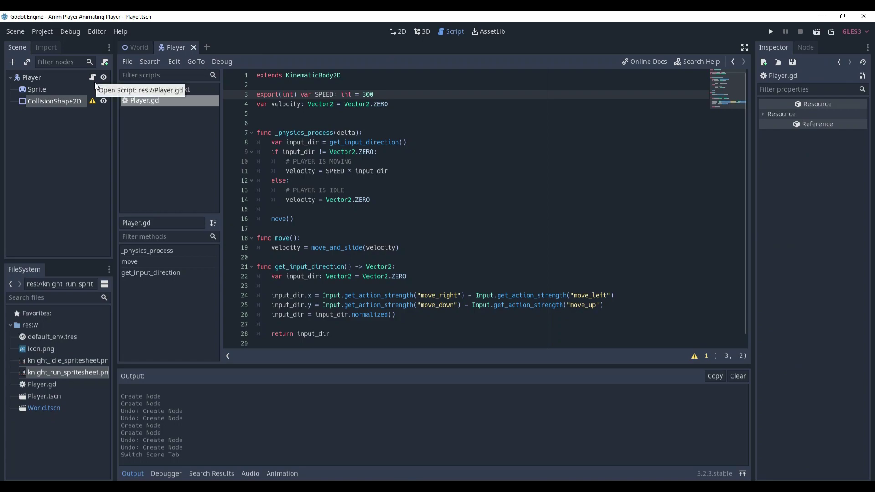
drag(354, 340, 254, 84)
click(43, 78)
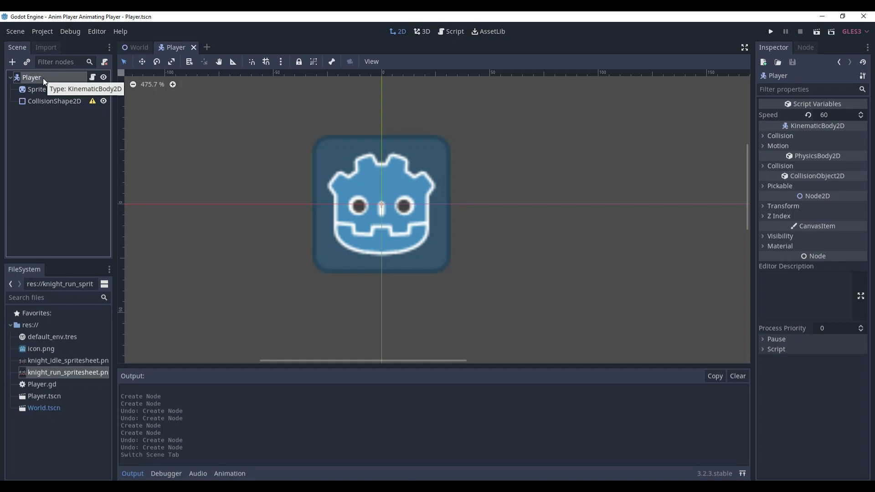
- Add an AnimationPlayer child under Player and create a new animation named 'idle'
key(ctrl+a)
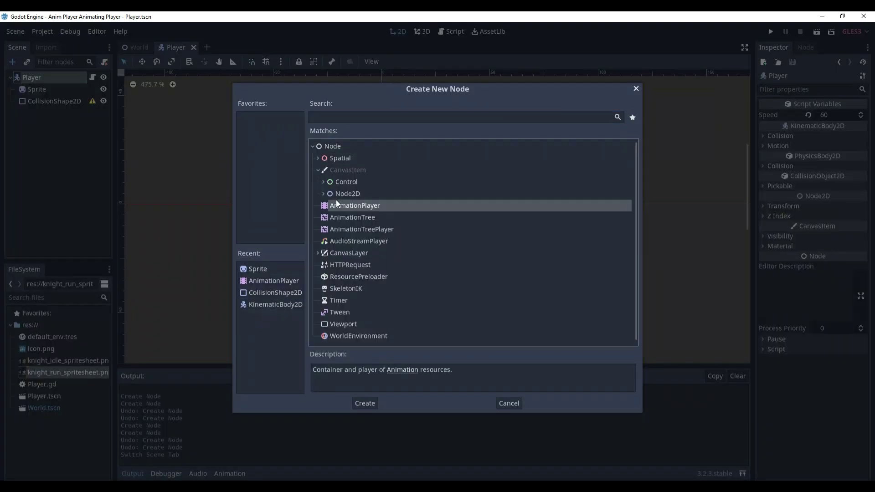
double_click(336, 199)
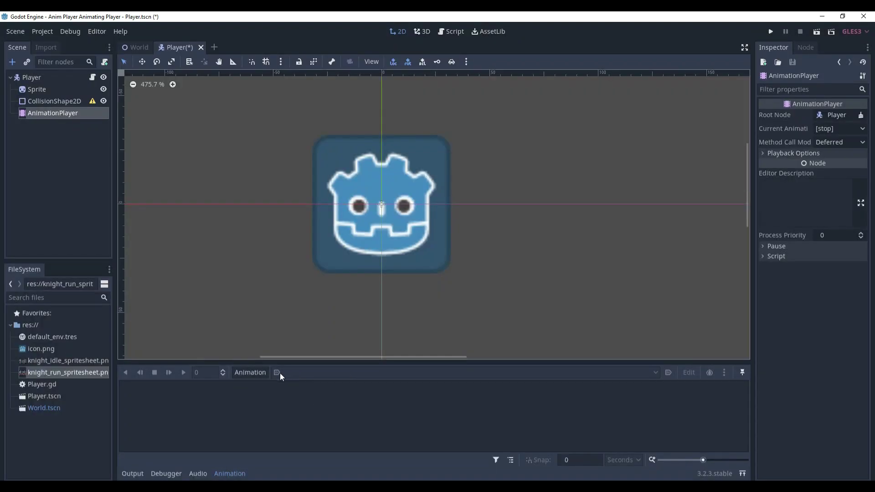
click(259, 375)
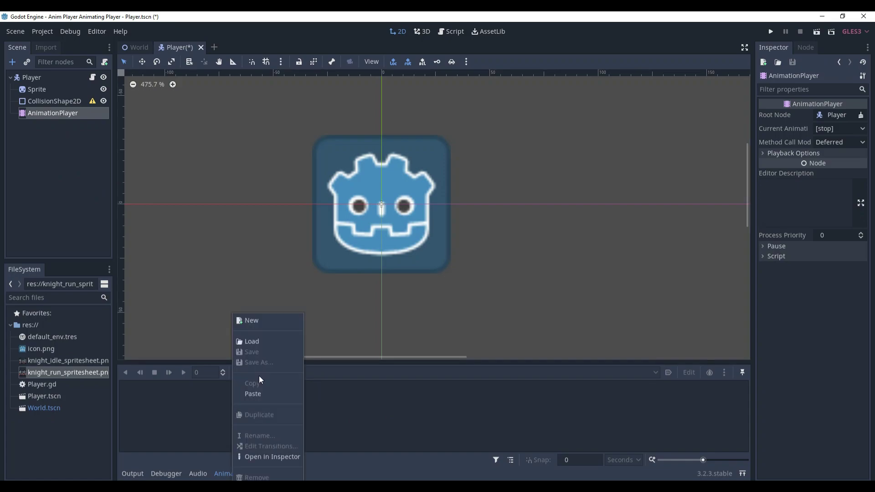
click(256, 321)
text(idle)
key(Return)
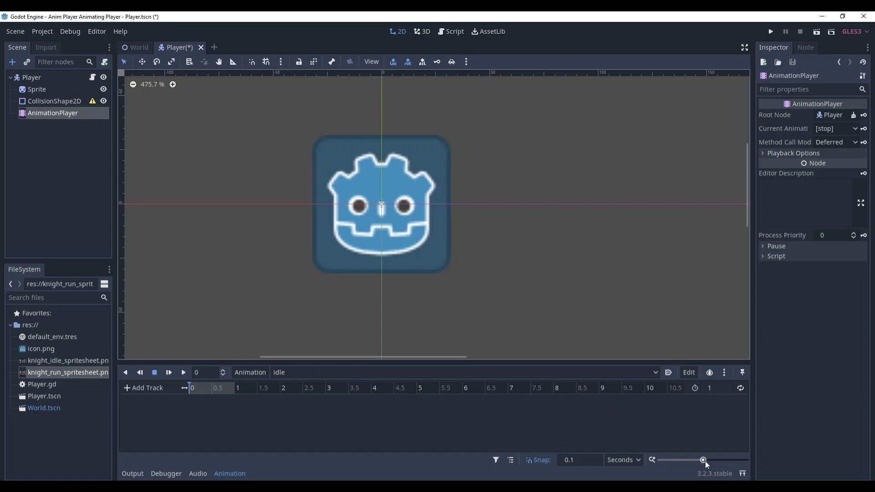
- Zoom the animation timeline and set its snap to 0.1 after trying 0.05
drag(703, 461, 717, 461)
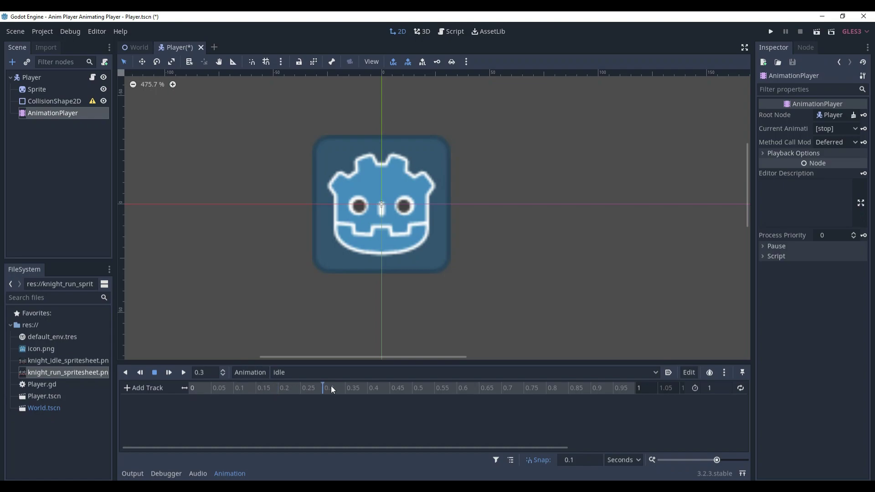
drag(332, 385, 395, 387)
click(588, 462)
text(0.05)
click(214, 390)
drag(305, 388, 188, 397)
double_click(593, 460)
text(0.1)
click(38, 90)
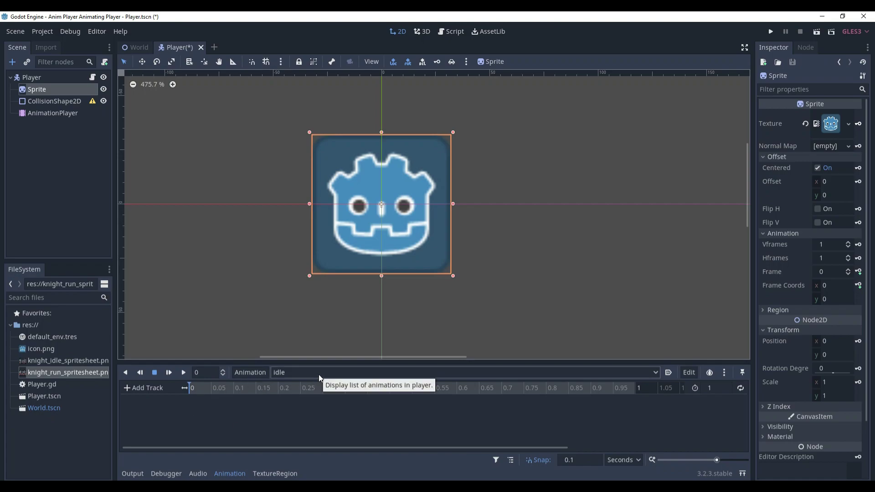
- Set the Sprite texture to knight_idle_spritesheet.png and key it at 0 in idle
drag(75, 363, 831, 126)
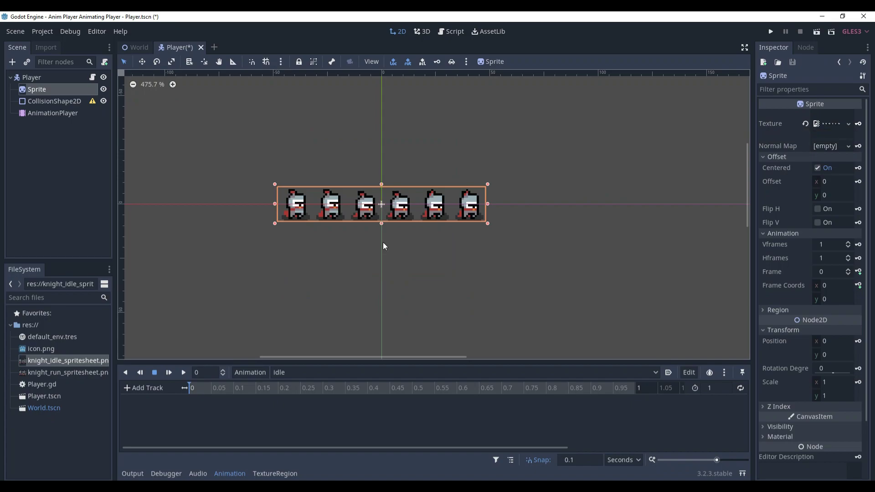
click(858, 124)
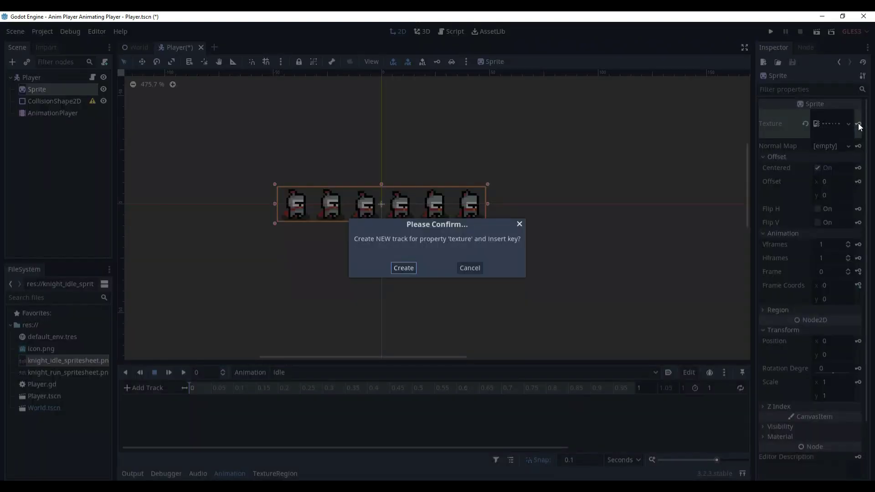
click(404, 268)
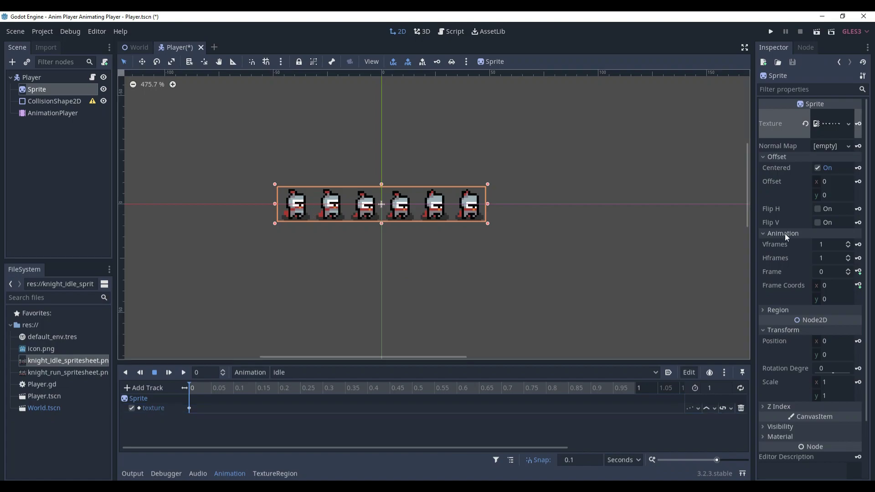
- Set the Sprite's Hframes to 6 so only one knight frame shows
click(823, 258)
text(6)
click(392, 211)
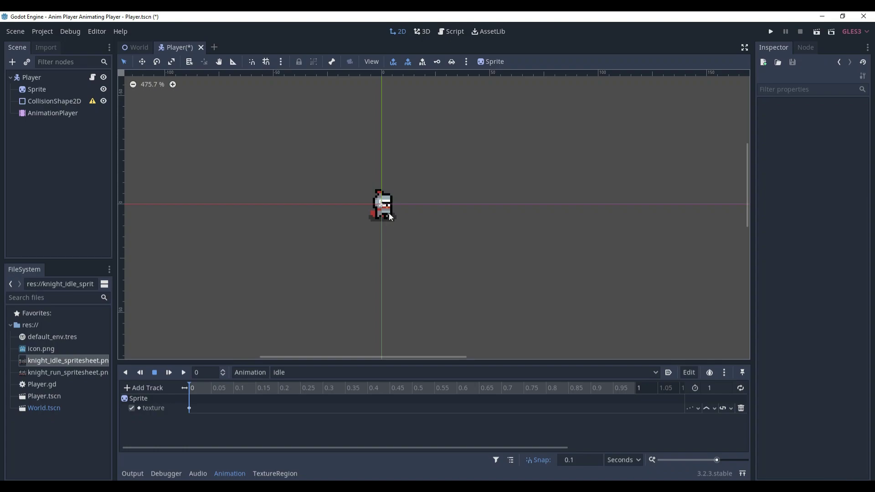
click(391, 217)
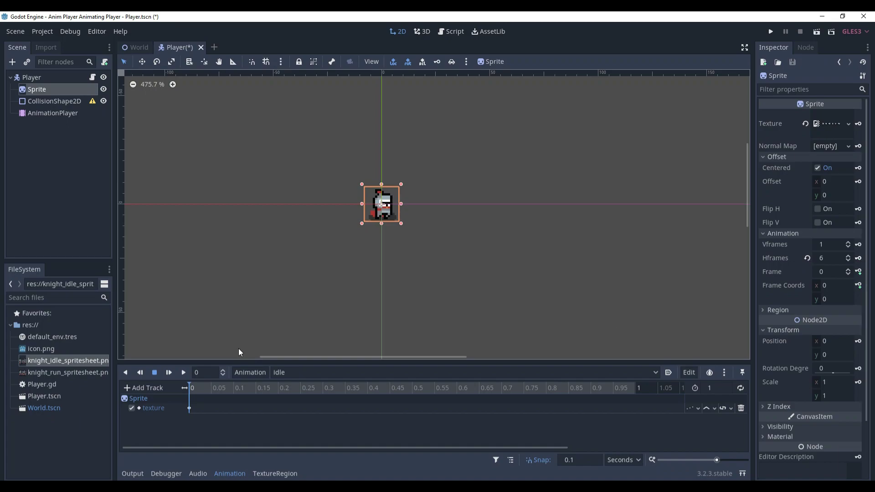
drag(78, 374, 372, 261)
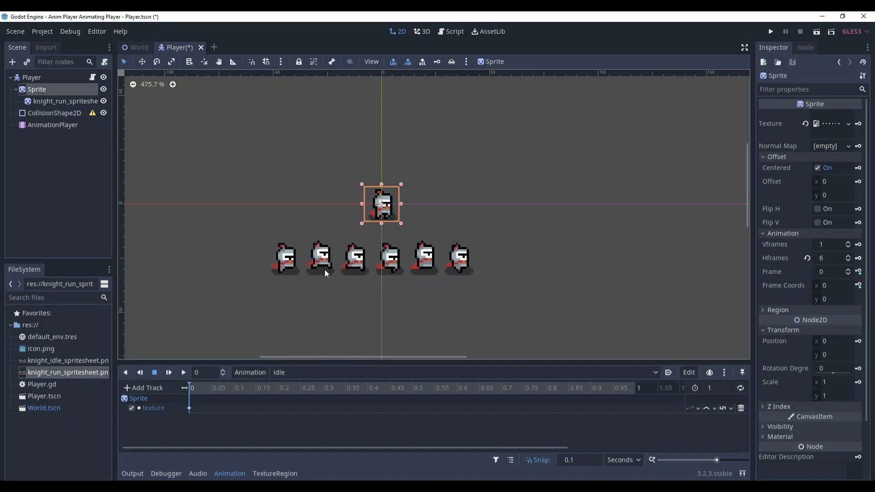
- Remove the stray run spritesheet node and key Sprite frames 0–5 every 0.1 s in idle
key(ctrl+z)
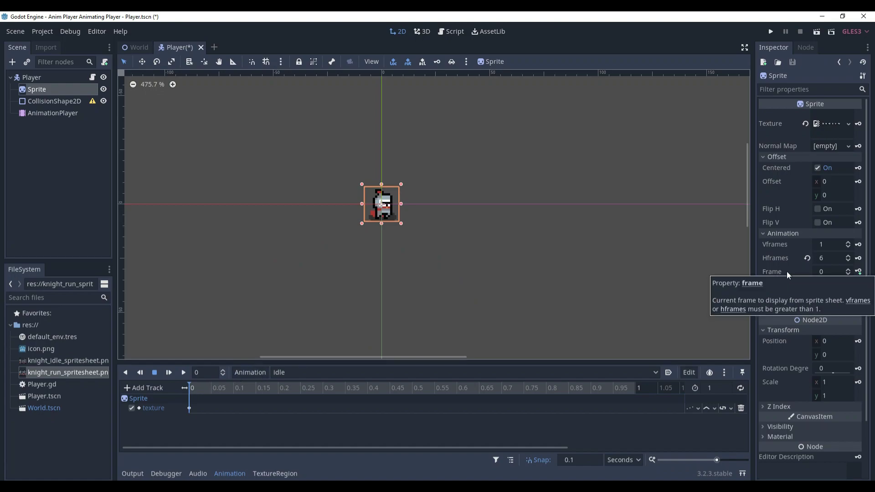
click(858, 272)
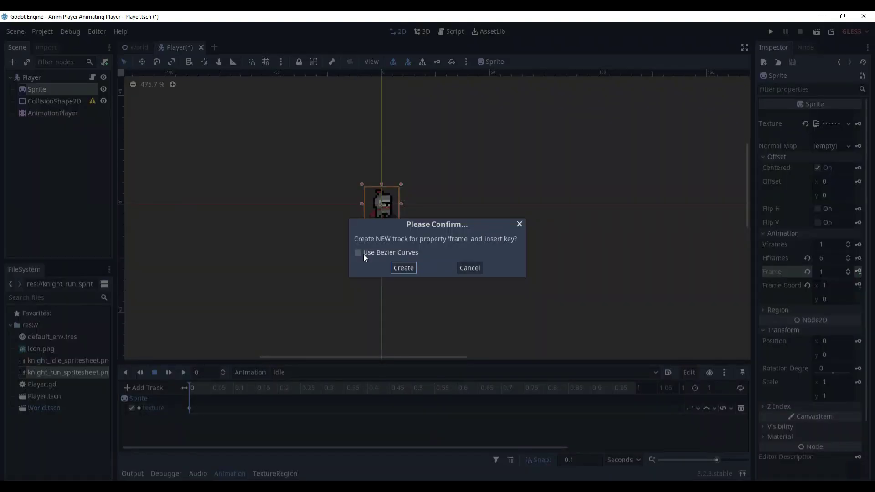
click(403, 268)
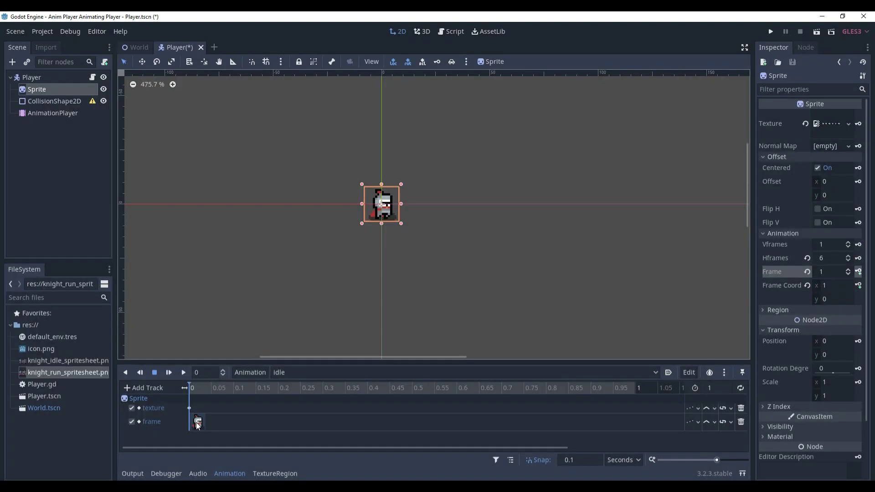
click(237, 390)
click(848, 269)
click(857, 271)
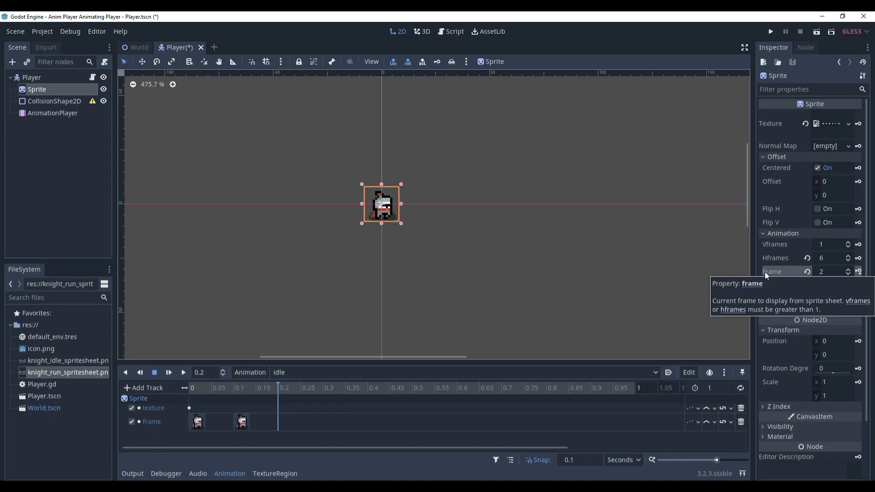
click(858, 272)
click(858, 272)
click(858, 272)
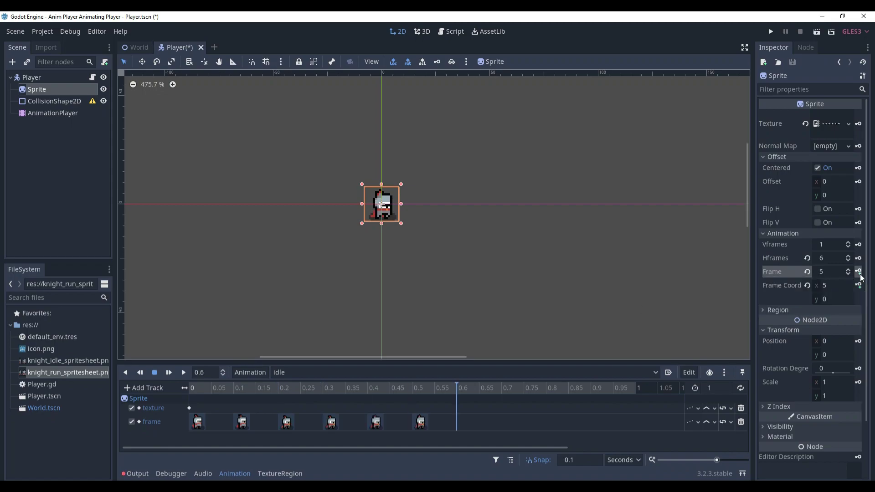
click(857, 272)
- Set the idle animation length to 0.6 seconds and scrub through its frames
click(420, 422)
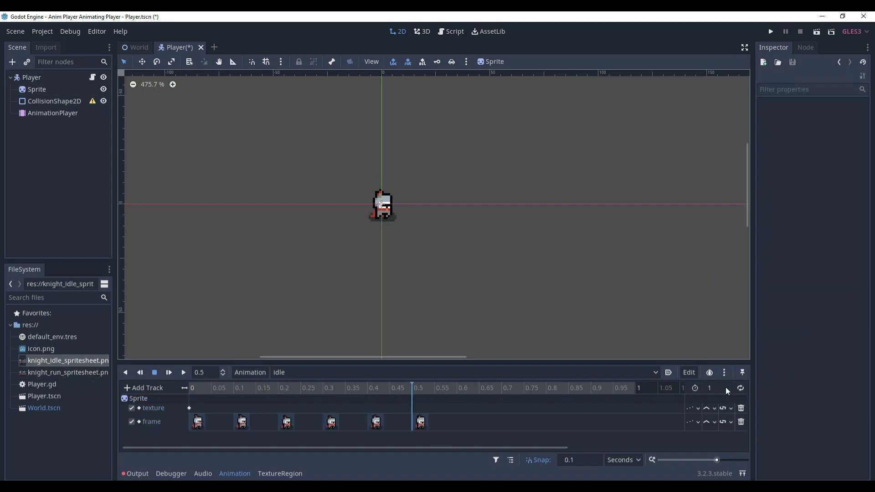
click(727, 388)
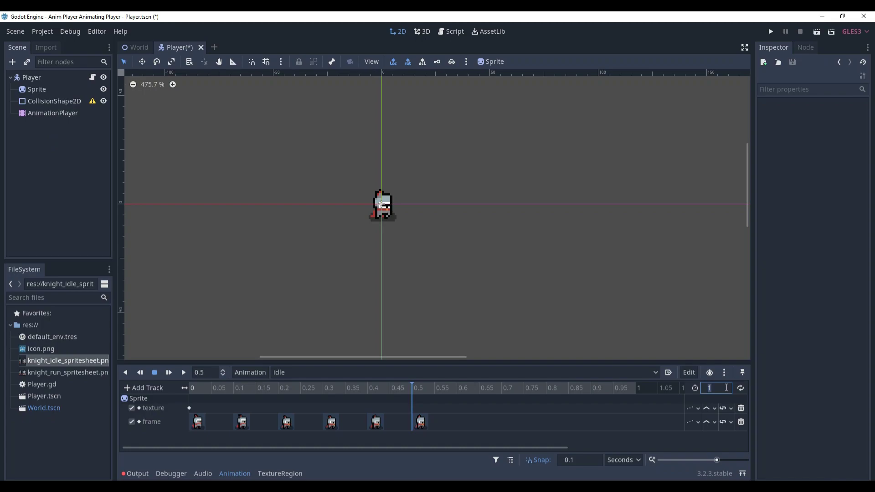
text(0.6)
key(Return)
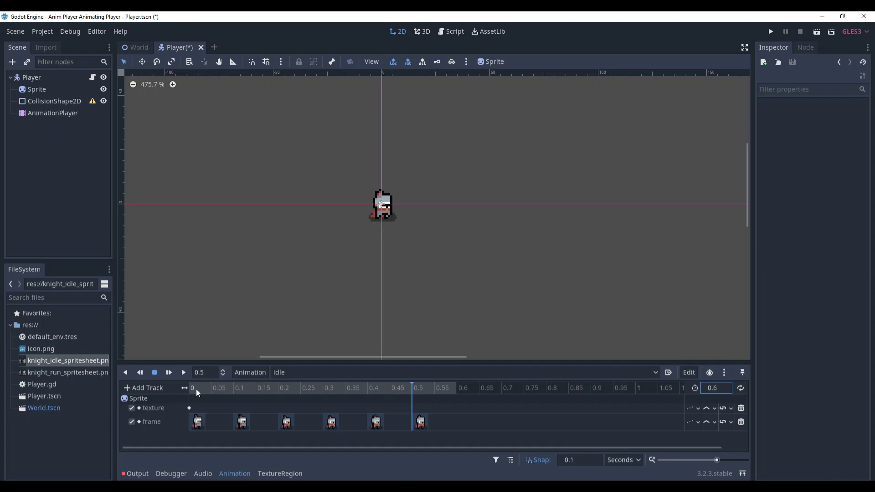
drag(196, 389, 445, 392)
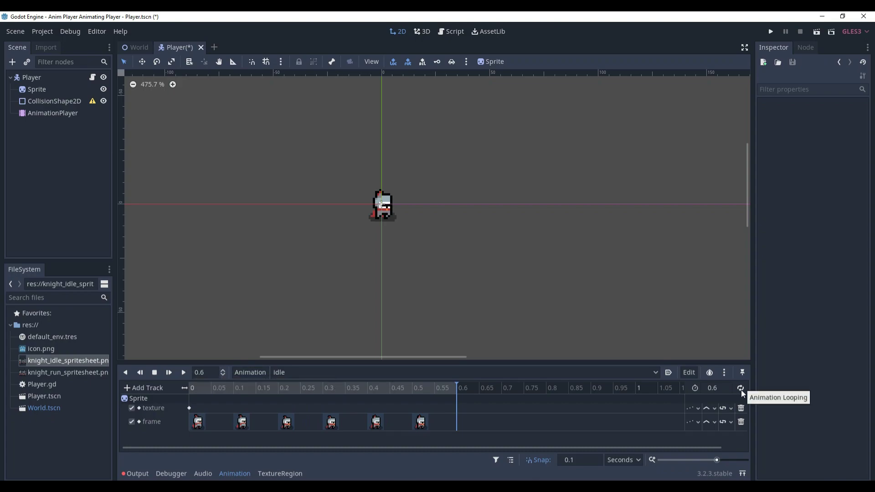
- Enable looping for idle, preview it, and turn on Autoplay on Load
click(742, 389)
click(184, 372)
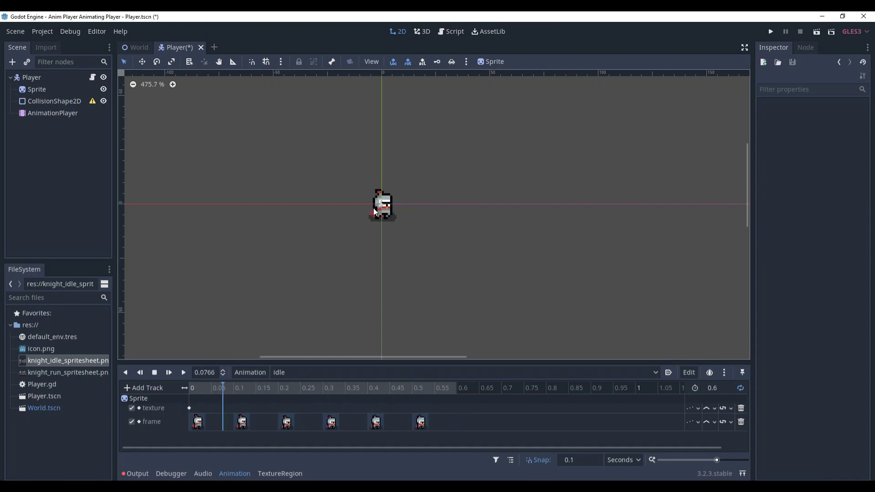
key(s)
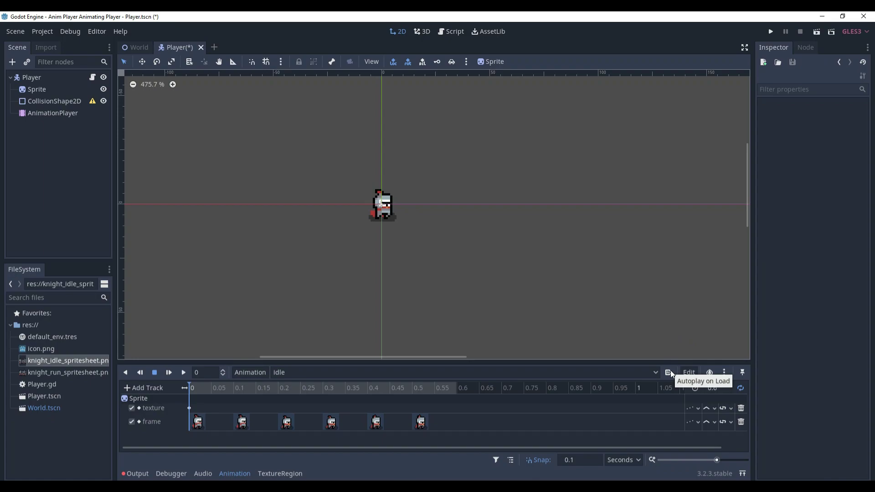
click(670, 372)
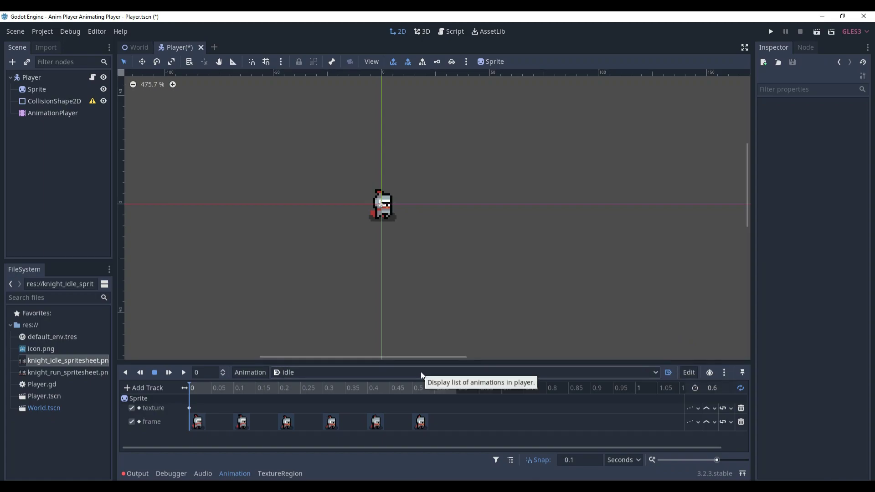
- Run the game from the World scene with F5 and move the knight with the arrow keys
click(127, 42)
key(F5)
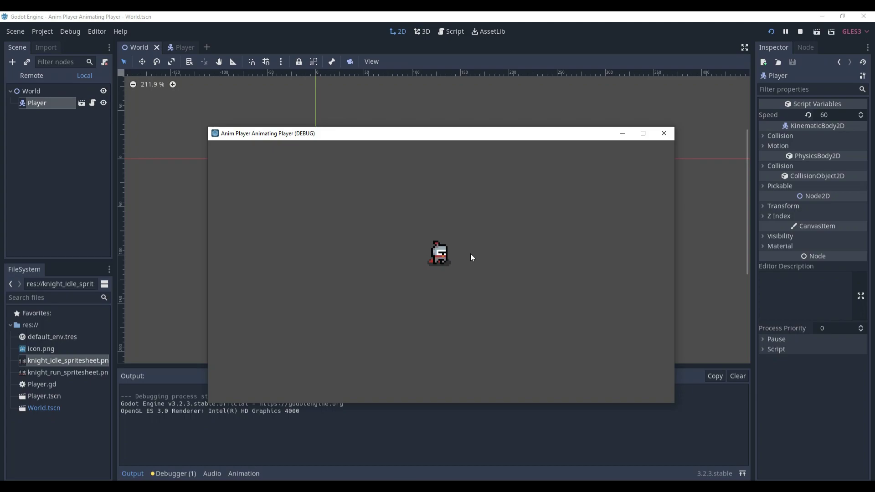
key(Right)
key(Down)
key(Left)
key(Right)
key(Left)
key(Left)
key(Right)
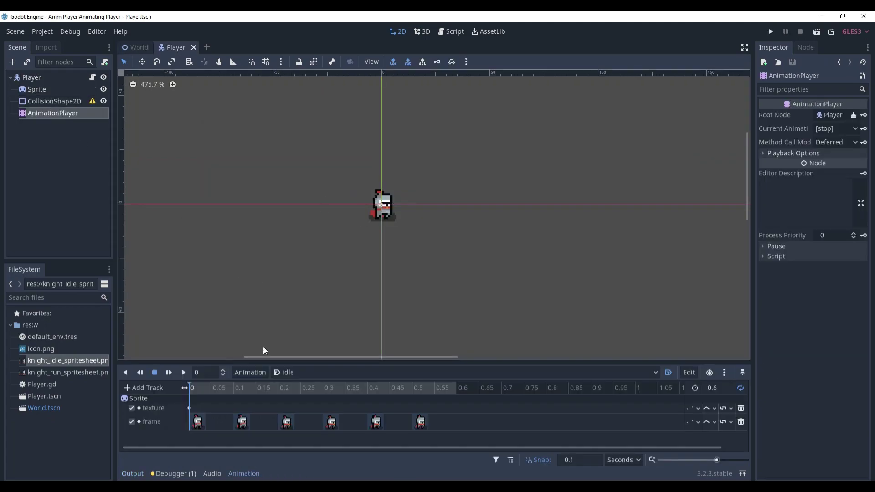
- Create a 'run' animation with the run spritesheet texture and frame keys 0–5
click(252, 371)
click(263, 320)
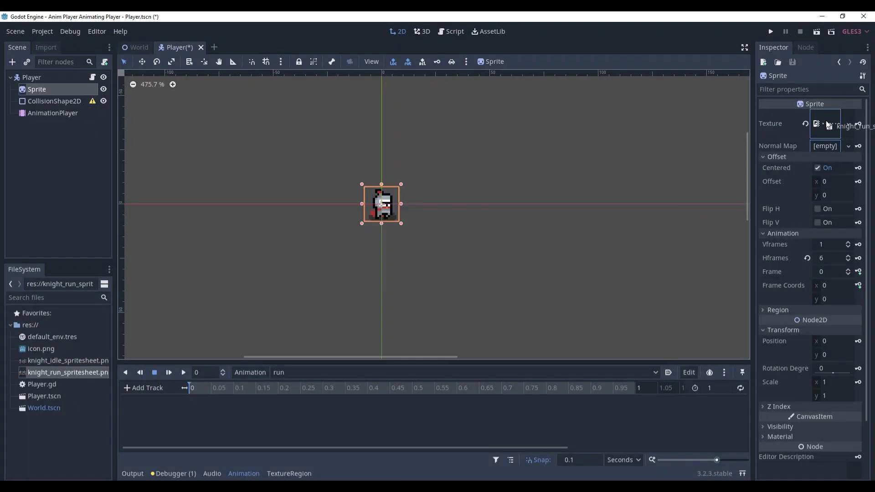
drag(828, 124, 828, 124)
click(858, 124)
click(401, 267)
click(859, 272)
click(401, 268)
click(859, 272)
click(859, 272)
click(859, 272)
click(859, 272)
click(859, 272)
- Set the run animation length to 0.6 seconds, enable looping, and preview it
click(716, 388)
text(0.6)
key(Return)
click(740, 388)
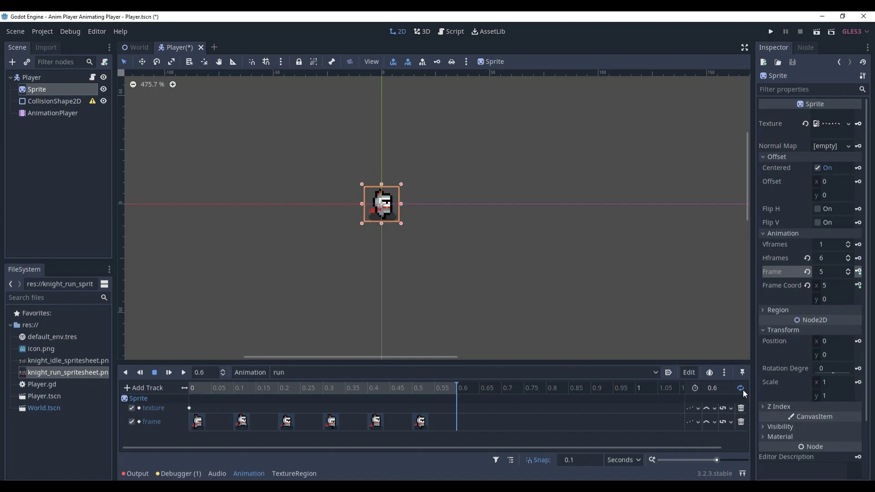
key(shift+d)
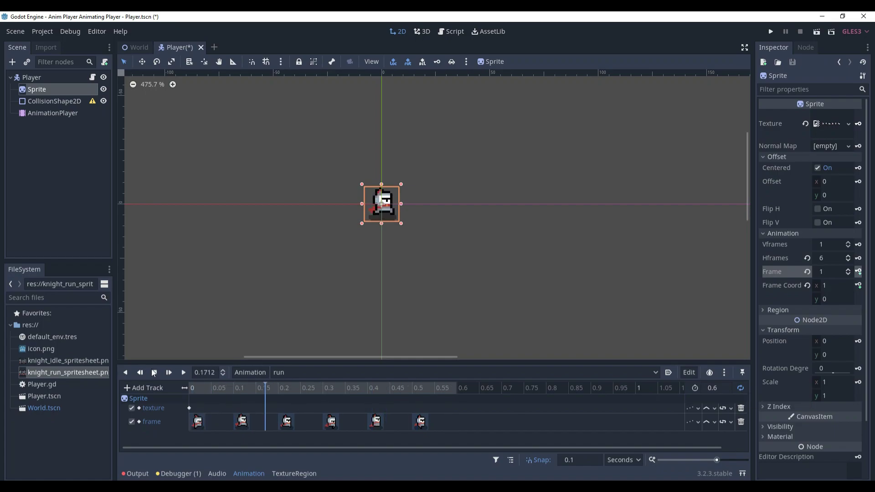
click(154, 372)
- Run the game with F5 and move the knight left, down, right and up
key(F5)
key(Left)
key(Down)
key(Right)
key(Up)
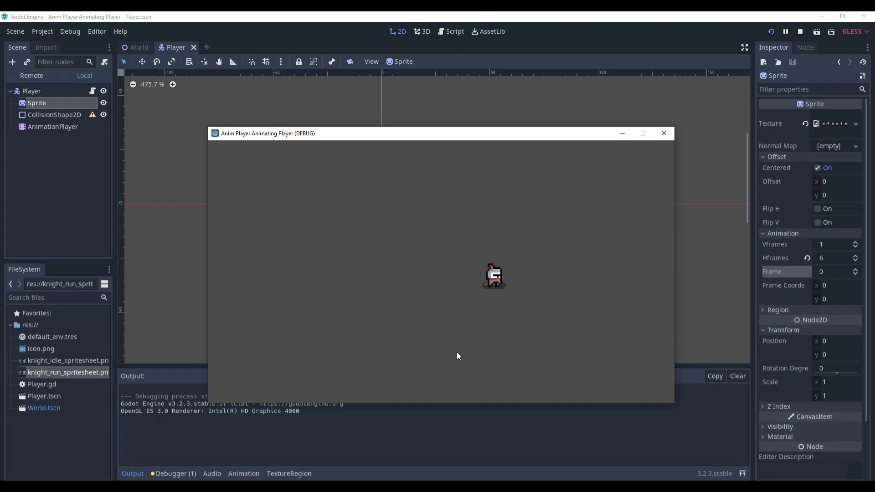
- Close the game and add 'onready var animPlayer = $AnimationPlayer' to Player.gd, saving it
key(alt+F4)
click(93, 78)
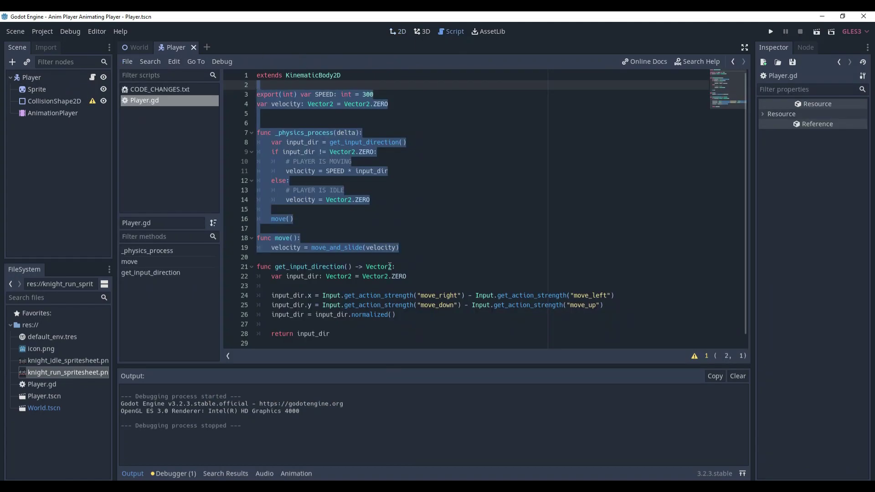
click(336, 113)
key(Return)
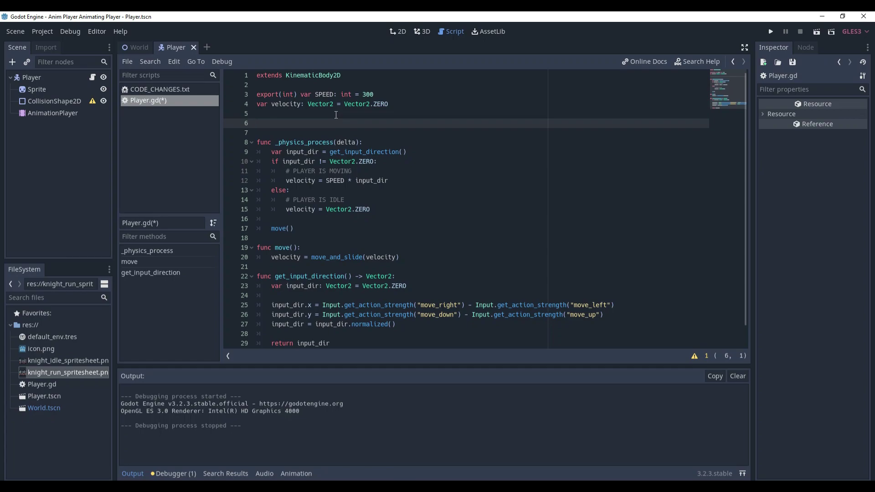
text(onready var animPlayer = $AnimationPlayer)
key(ctrl+s)
- Add animPlayer.play("run") in the moving branch and animPlayer.play("idle") in the else branch
click(357, 191)
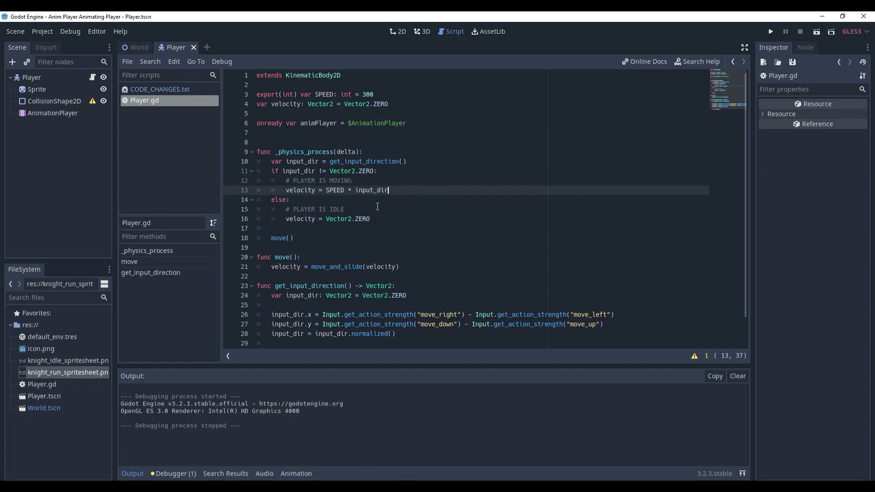
key(Return)
text(animPlayer.play("ru)
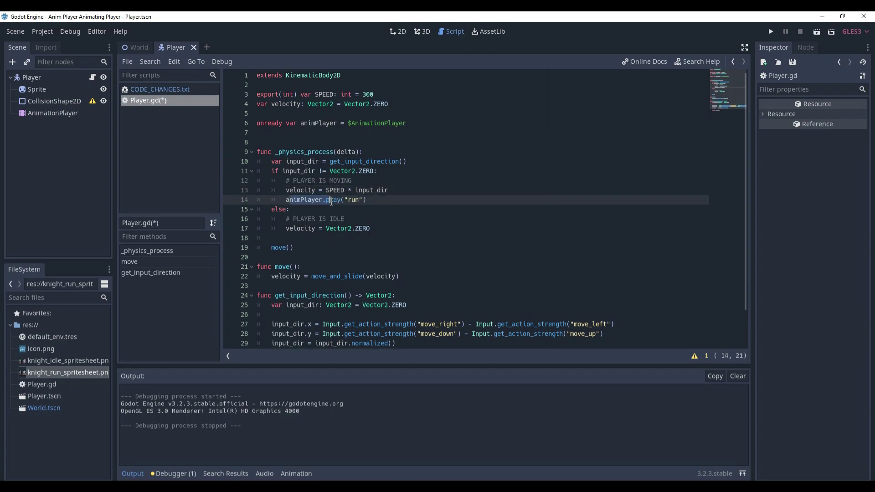
text(n)
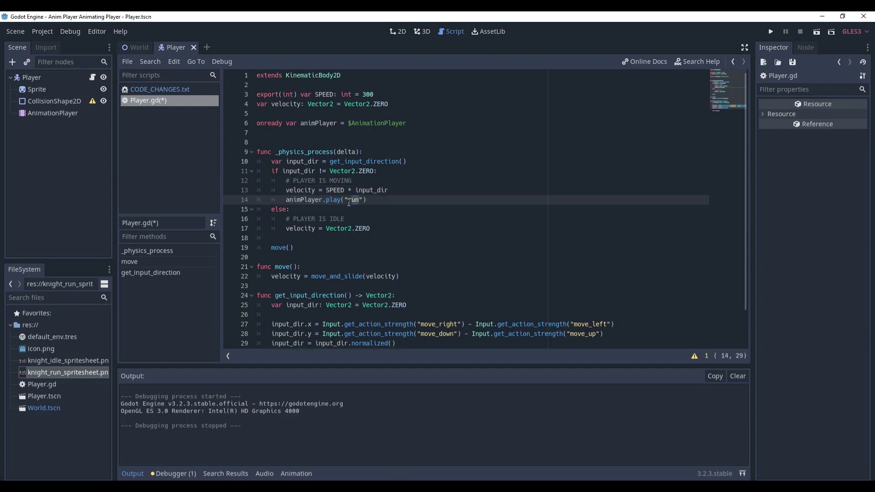
click(349, 221)
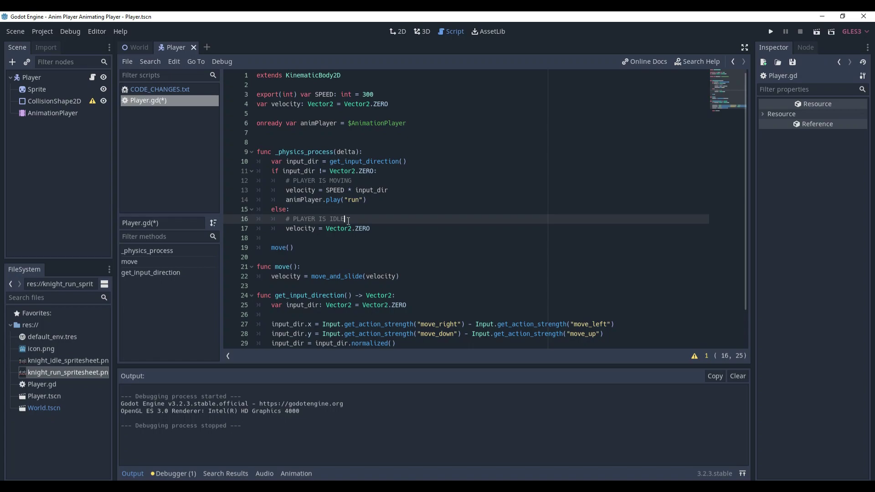
key(Down)
key(End)
key(Return)
text(animPlayer.play("idle)
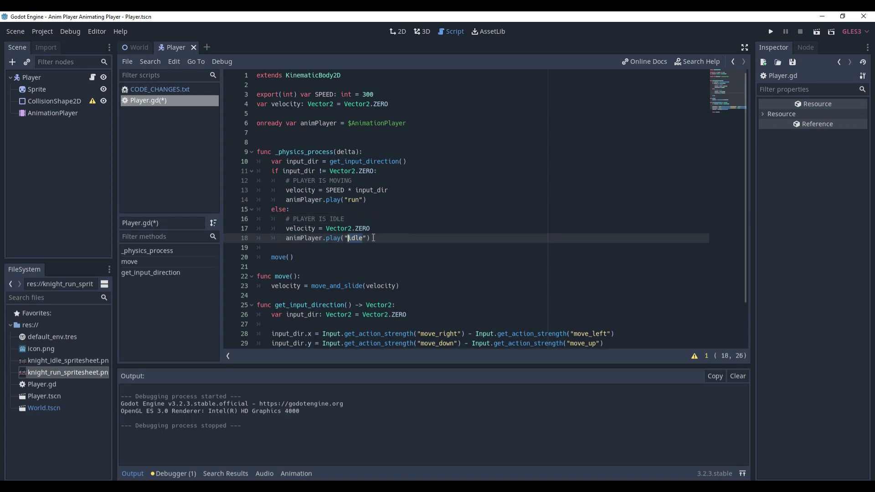
click(360, 240)
- Save and run the game, make the knight run right and left, then close the window
key(ctrl+s)
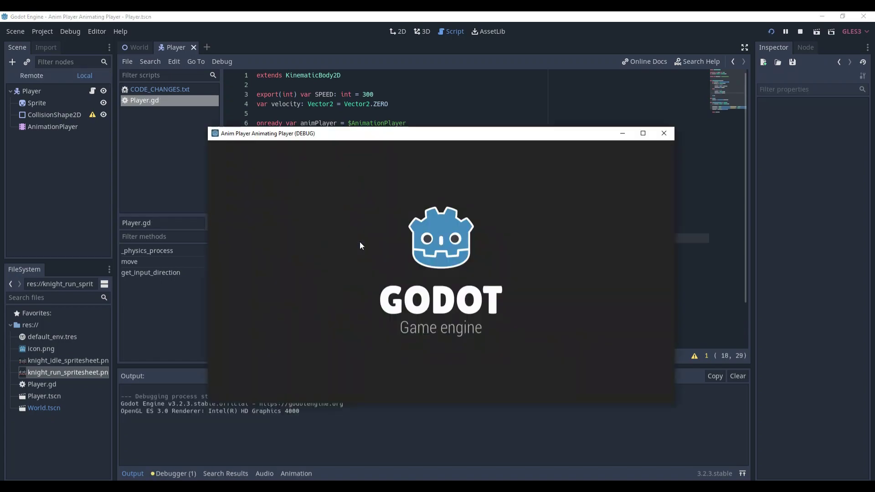
key(Right)
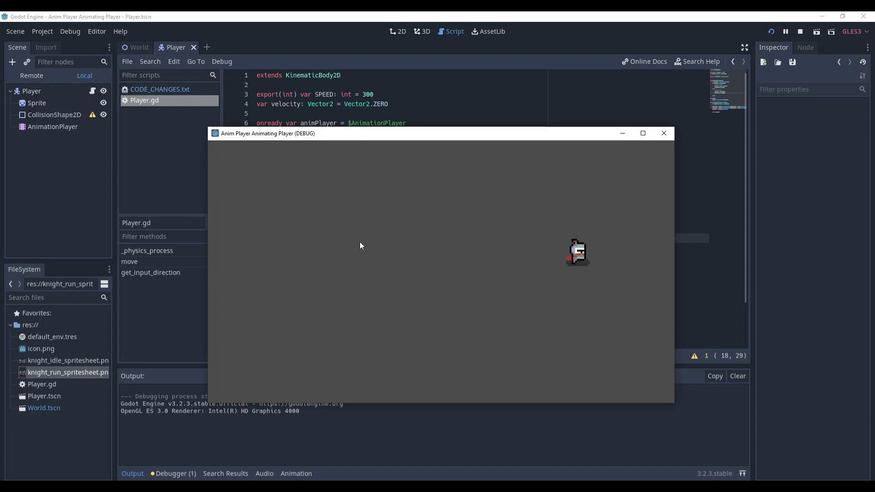
key(Left)
click(664, 133)
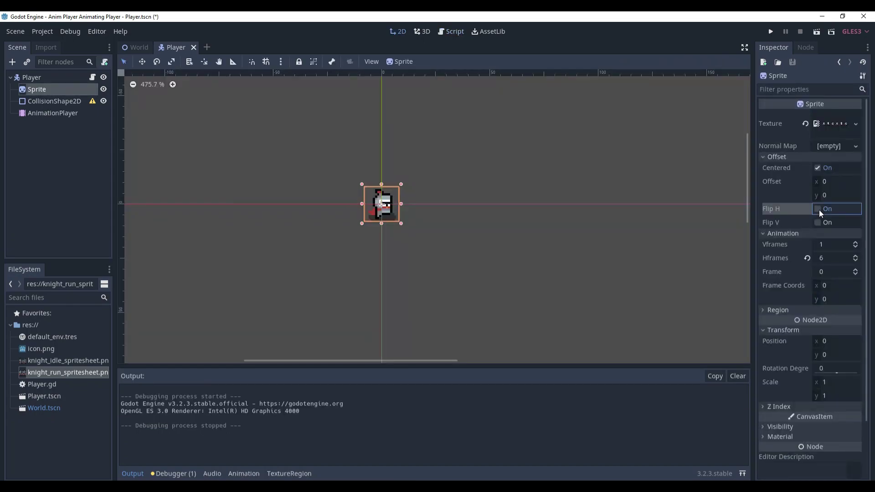
- Toggle the Sprite's Flip H on and off, leaving it off, then check its Transform Scale
click(819, 209)
click(819, 209)
click(820, 210)
click(423, 209)
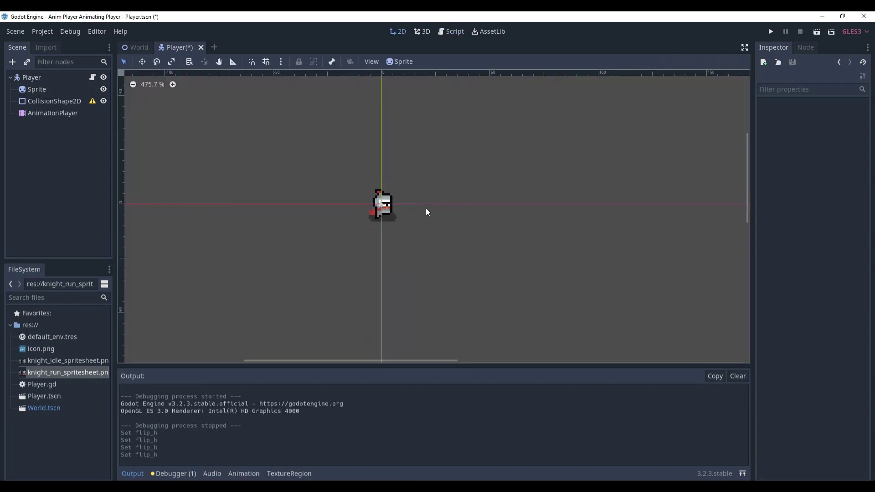
click(393, 209)
click(825, 212)
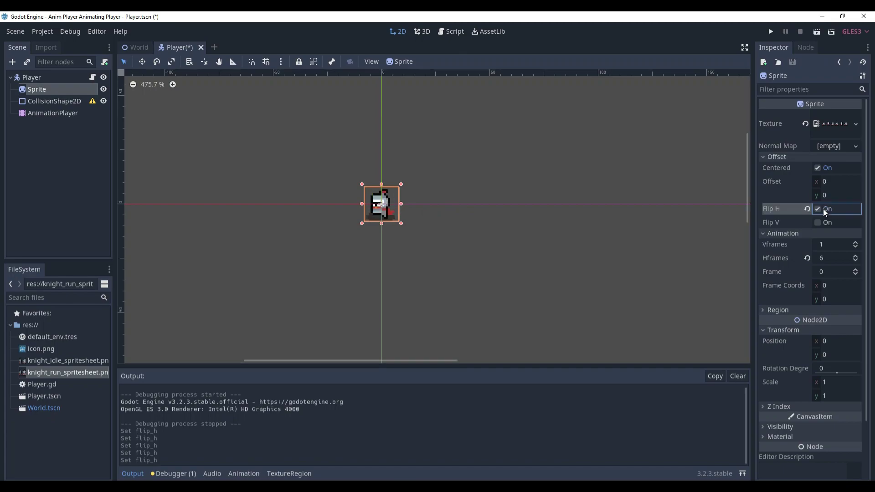
click(825, 213)
click(826, 213)
click(826, 212)
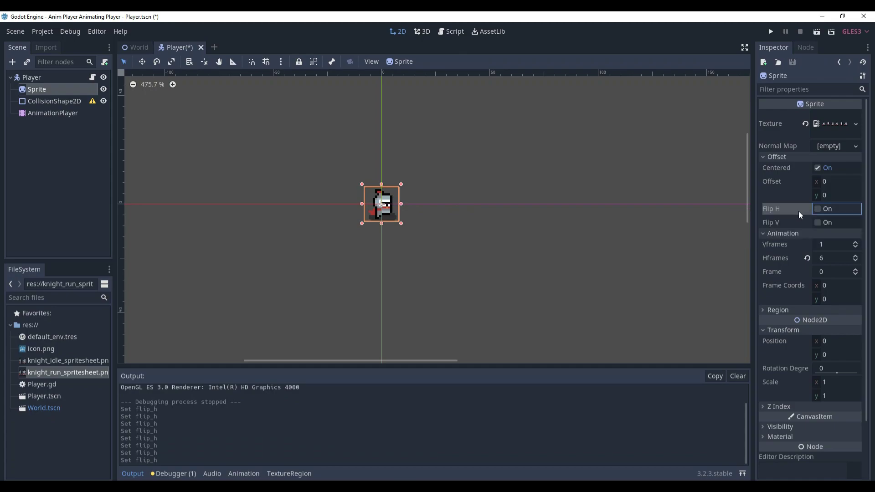
click(817, 210)
click(817, 210)
click(831, 379)
click(830, 374)
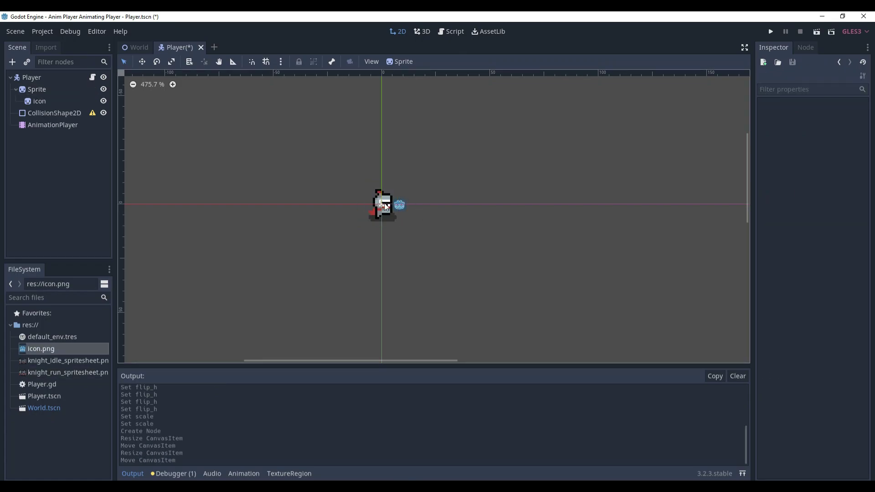
- Try moving the Godot icon next to the knight, then undo the move
scroll(385, 207, up, 5)
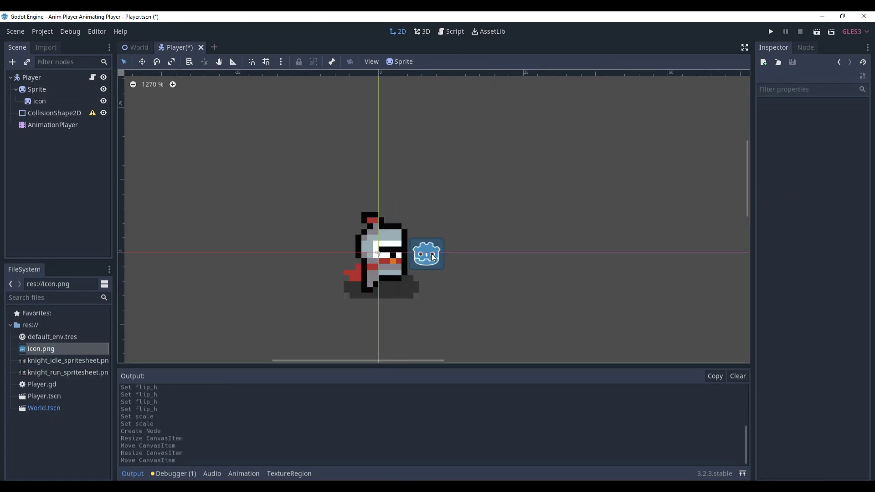
click(48, 89)
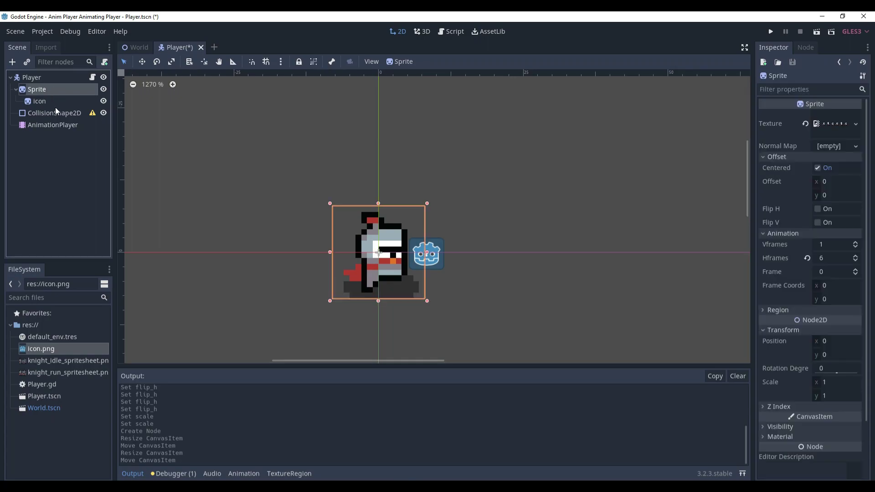
click(442, 181)
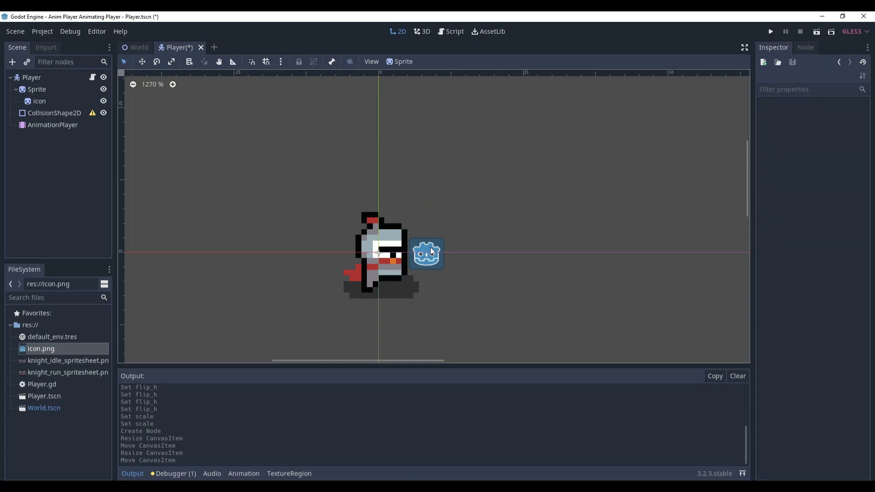
drag(432, 251, 406, 272)
key(ctrl+z)
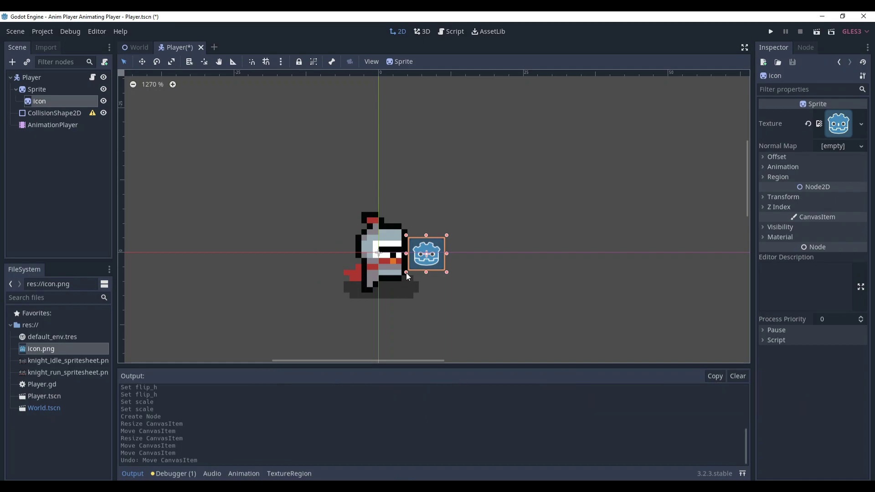
- On the Sprite, toggle Flip H on and off, then set scale x to -1
click(69, 90)
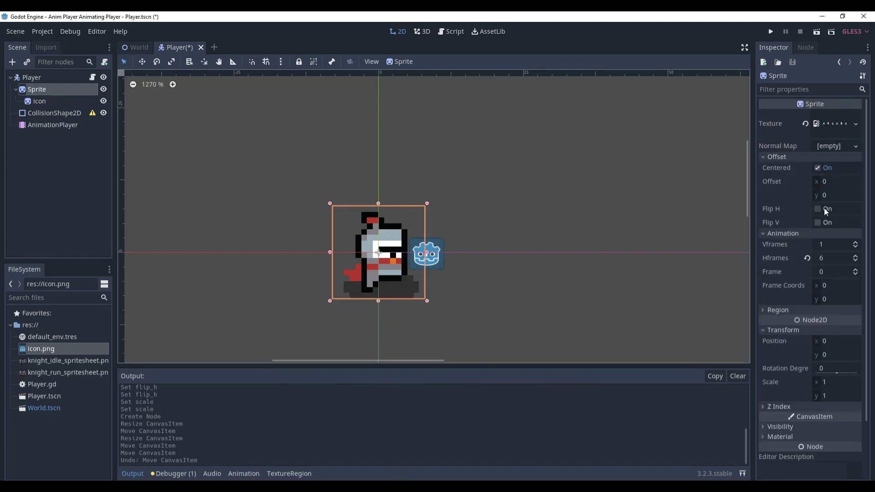
click(826, 210)
click(826, 210)
click(840, 385)
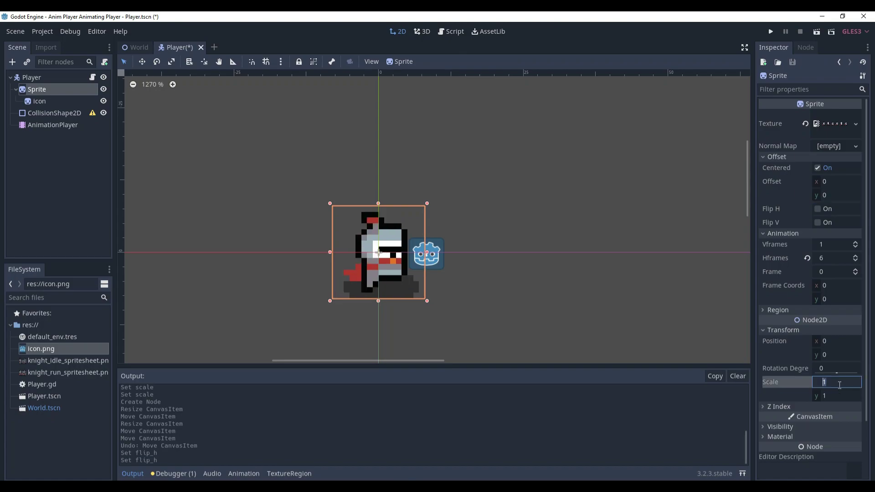
text(-1)
key(Return)
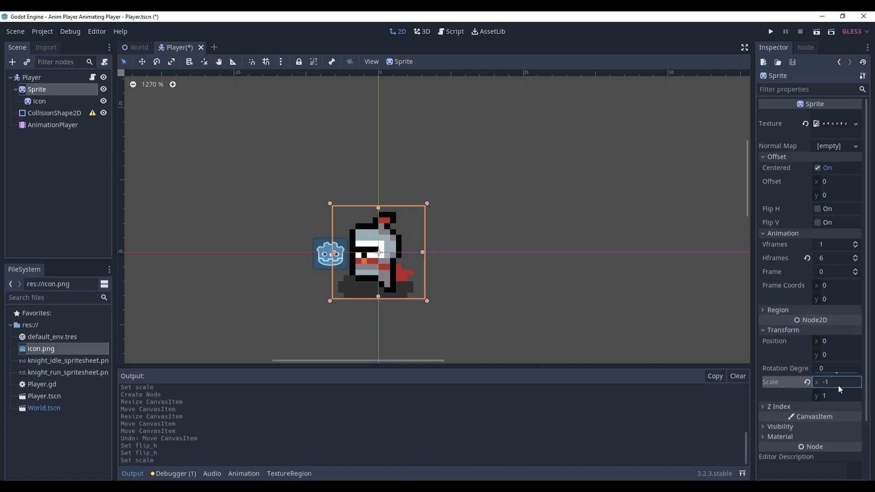
- Reset the sprite's scale x to 1 and delete the leftover icon child node
click(807, 383)
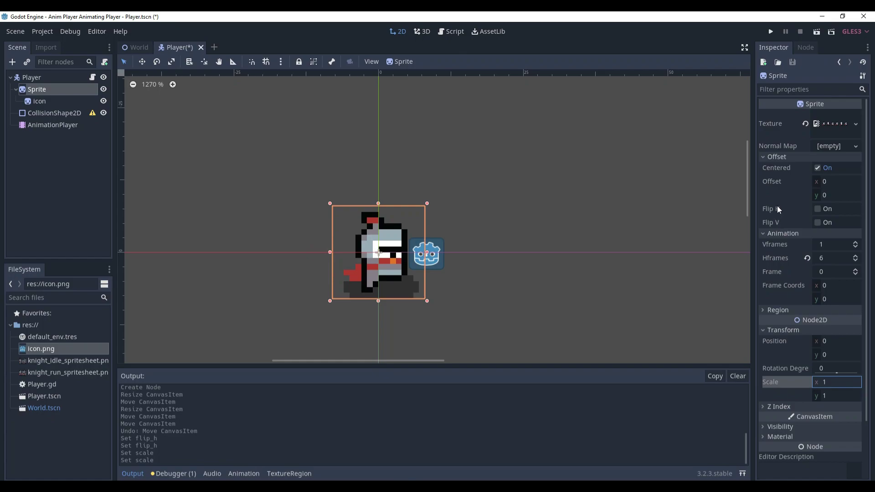
click(427, 253)
key(Delete)
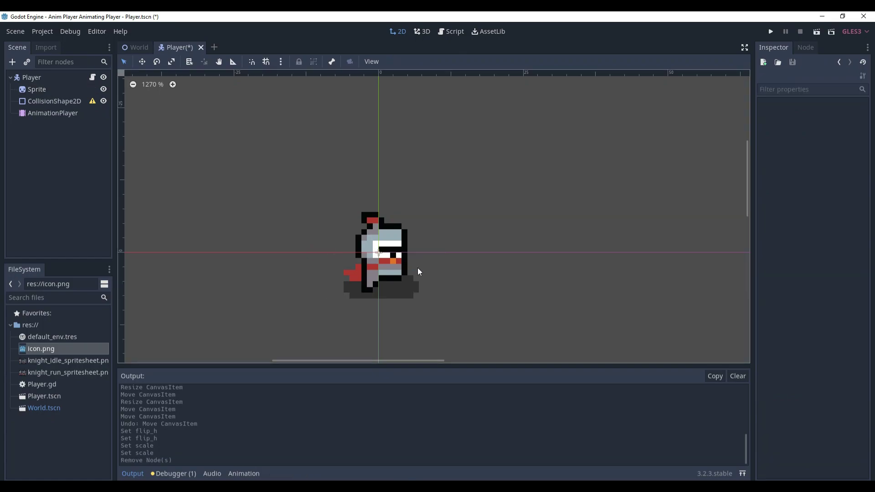
- In Player.gd, paste the sign-check sprite.scale.x flip lines below line 15 and review them
key(F3)
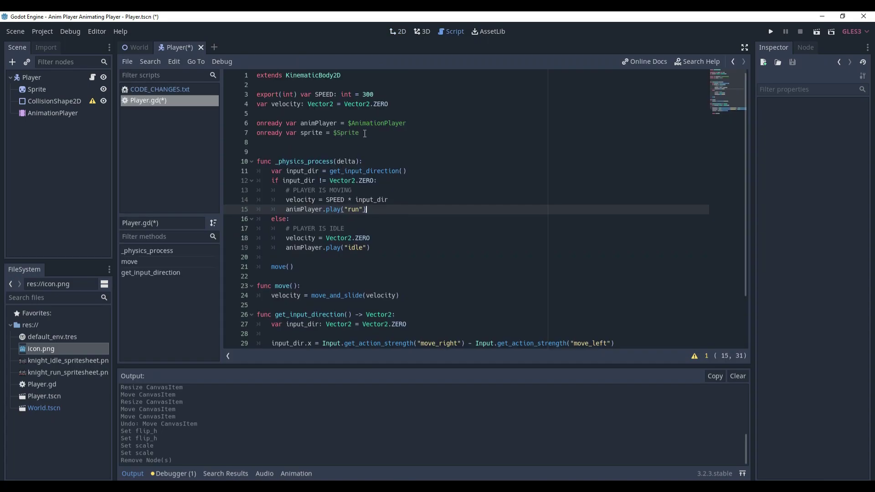
drag(360, 132, 242, 133)
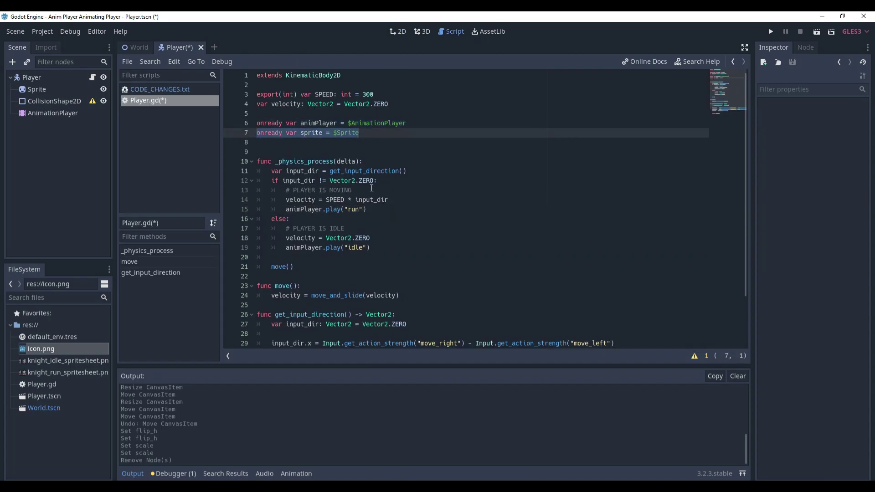
click(376, 210)
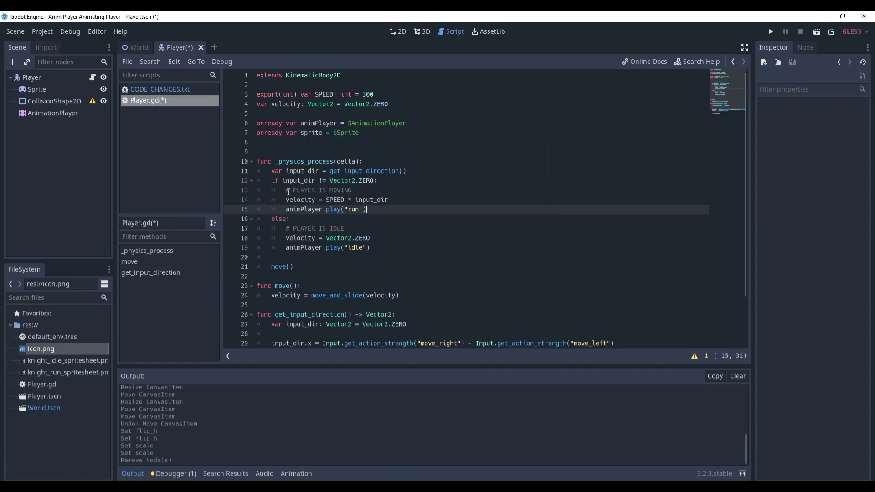
drag(292, 190, 359, 192)
click(382, 211)
text(if sign(sprite.scale.x) != sign(input_dir.x): 	sprite.scale.x *= -1)
drag(296, 219, 446, 219)
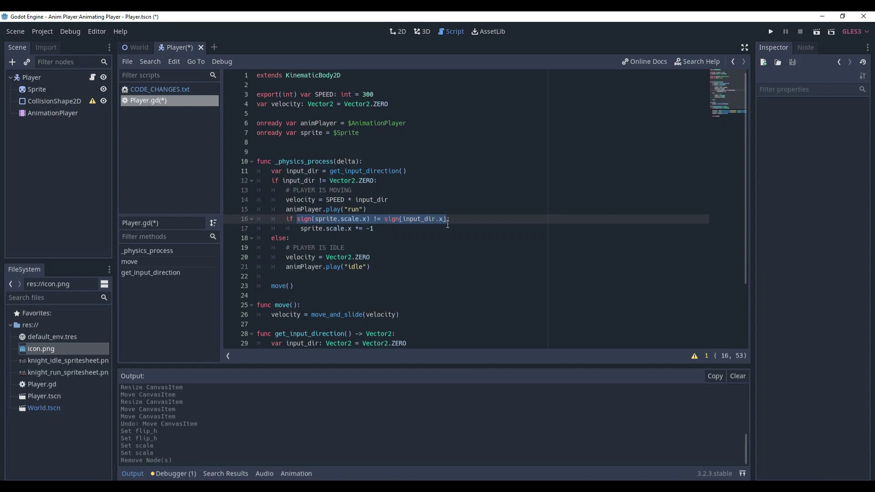
drag(374, 229, 303, 229)
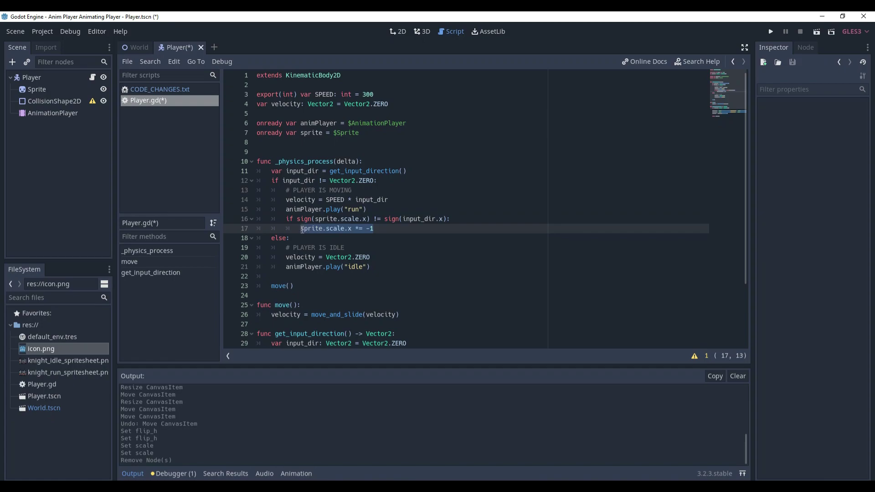
click(370, 235)
- Save and run the game, then run the knight right, left, down and up
click(349, 222)
key(F5)
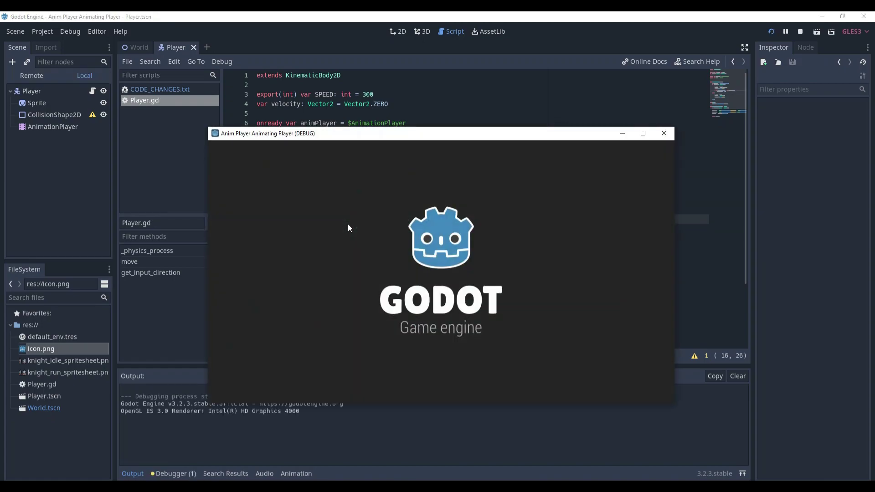
key(Right)
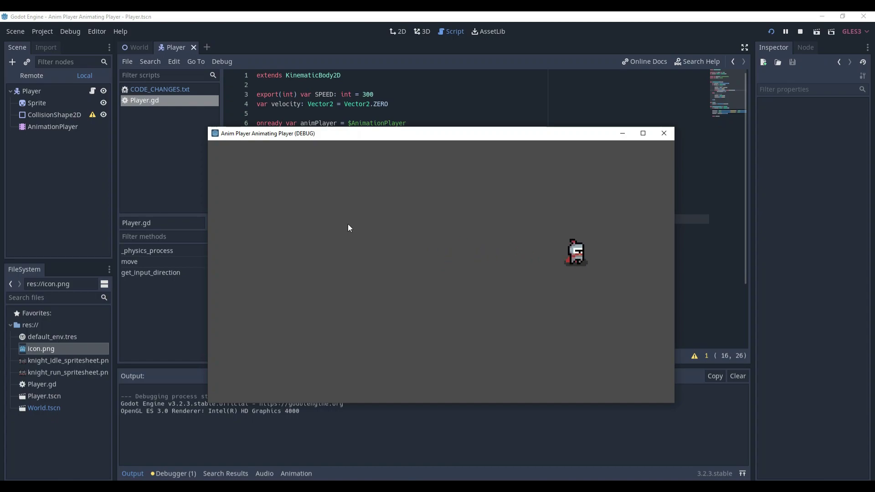
key(Left)
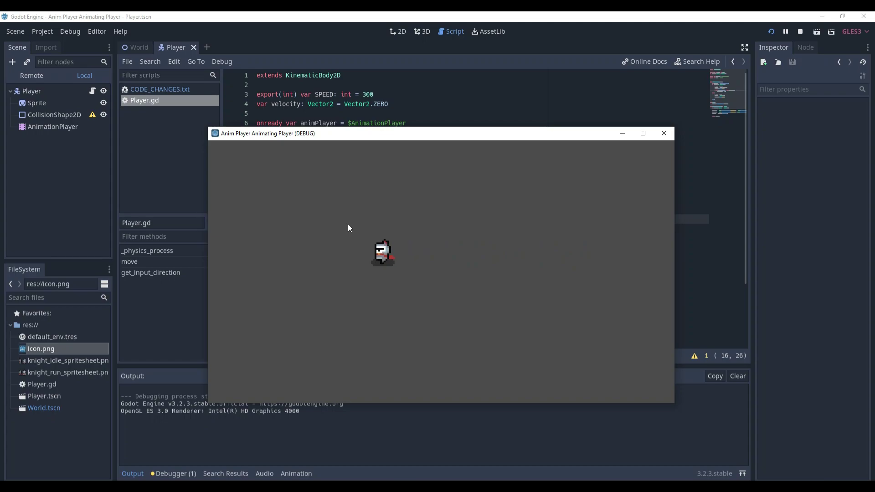
key(Down)
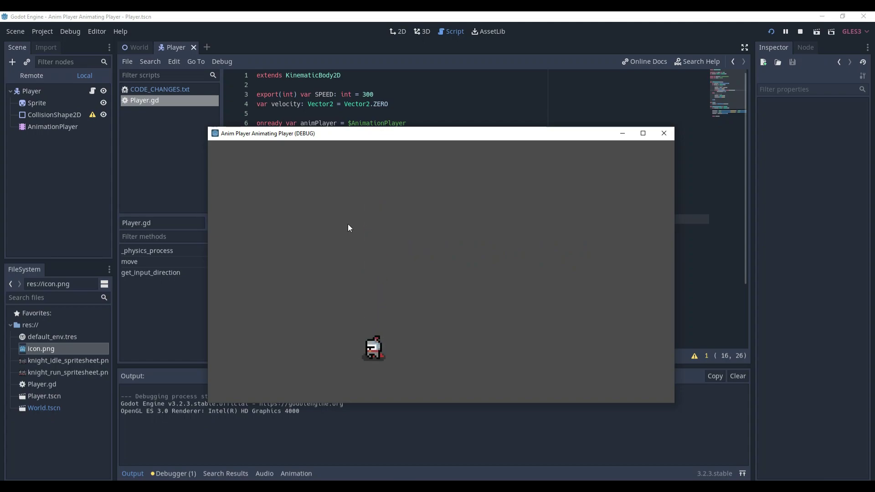
key(Up)
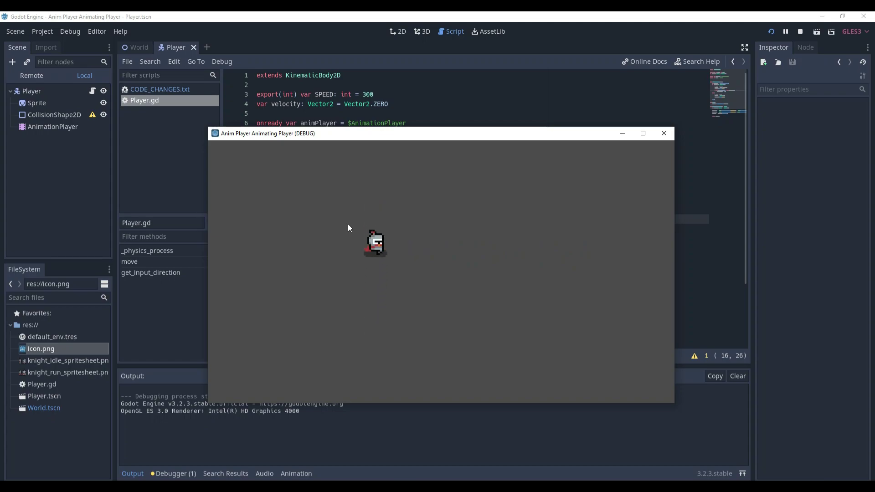
- Stop the game, prepend 'input_dir.x != 0 and ' to line 16's condition, and rerun
click(294, 218)
key(F8)
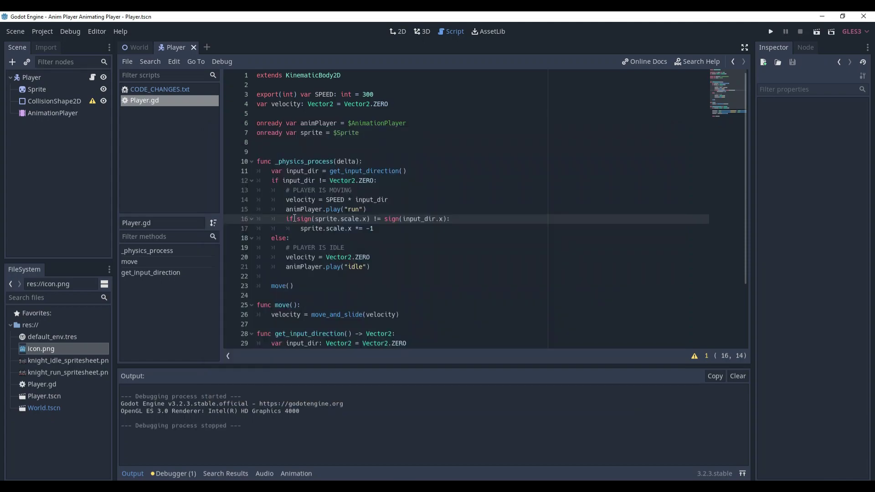
text(input_dir.x != 0 and)
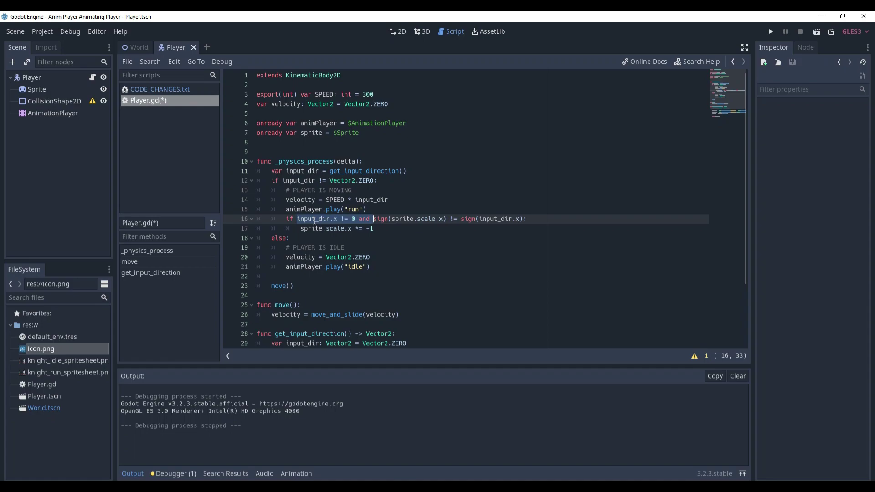
click(330, 220)
drag(344, 219, 355, 220)
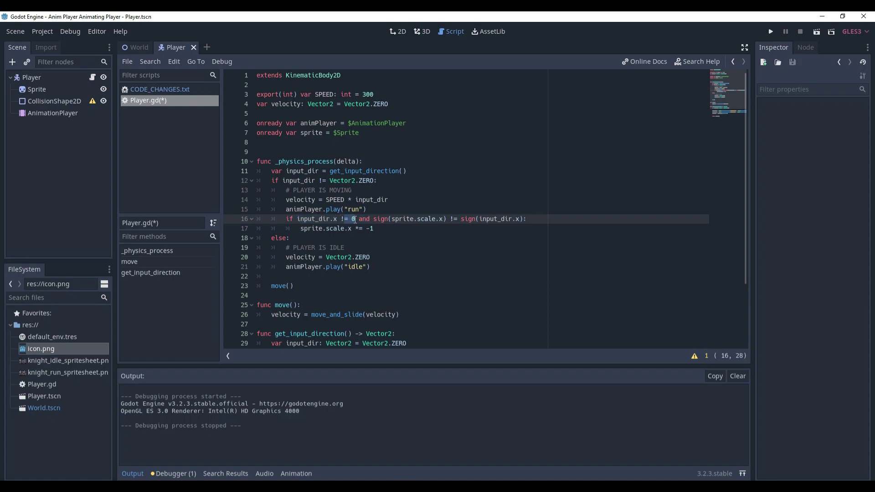
key(F5)
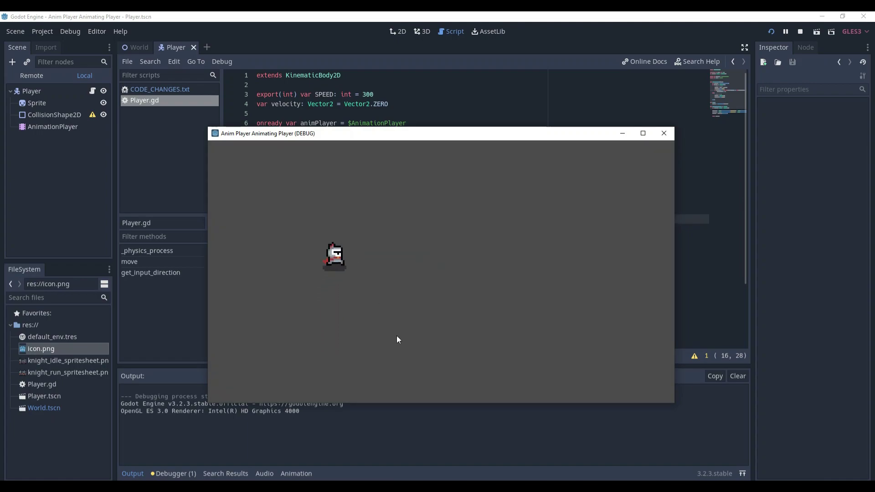
- Move the knight in all directions and diagonals, stop the game, then select script lines 16–17
key(Right)
key(Down)
key(Left)
key(Up)
key(Down)
key(Left)
key(Right)
key(Up)
key(Up)
key(Left)
key(Down)
key(Right)
key(F8)
drag(286, 219, 400, 228)
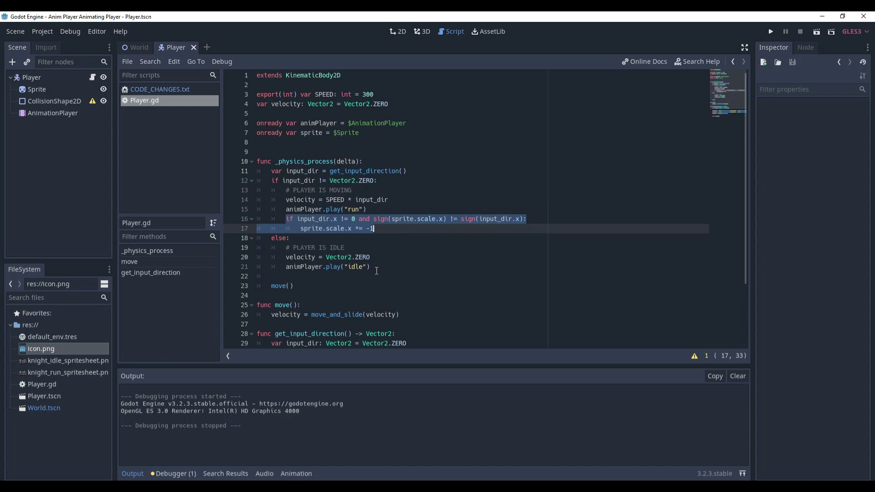
- Review the flip lines 16–17, then run the project again with F5
drag(373, 228, 395, 212)
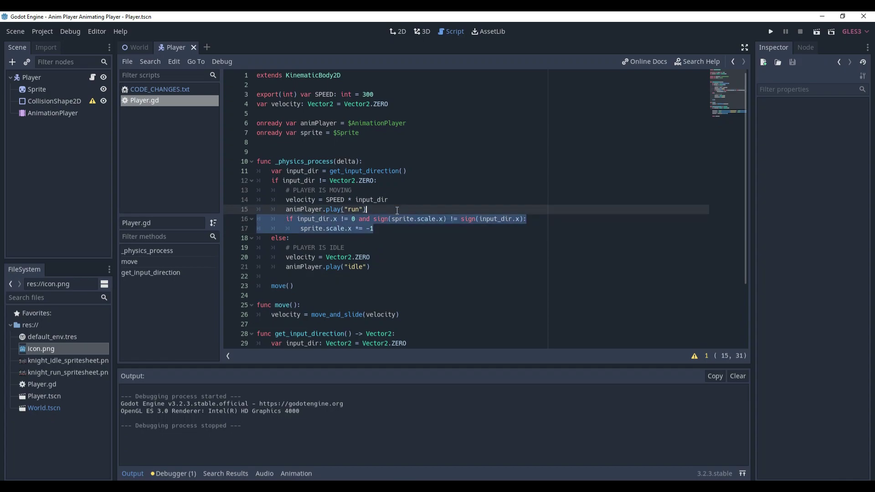
click(389, 267)
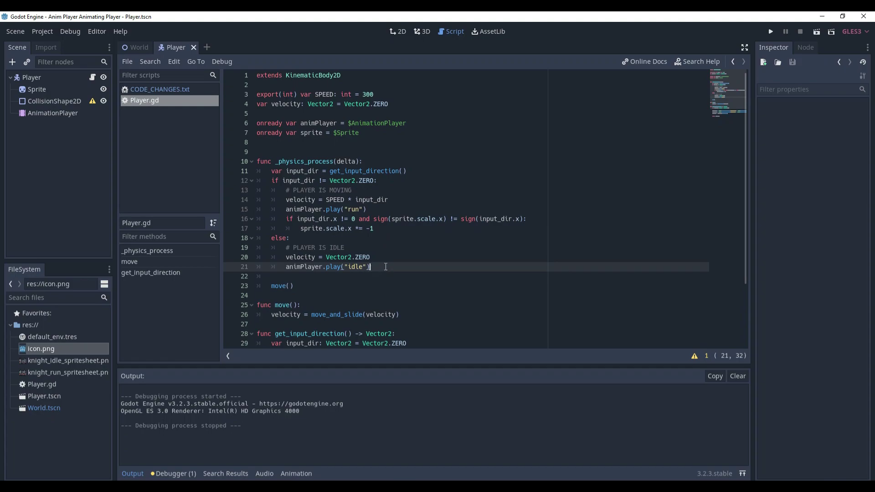
key(F5)
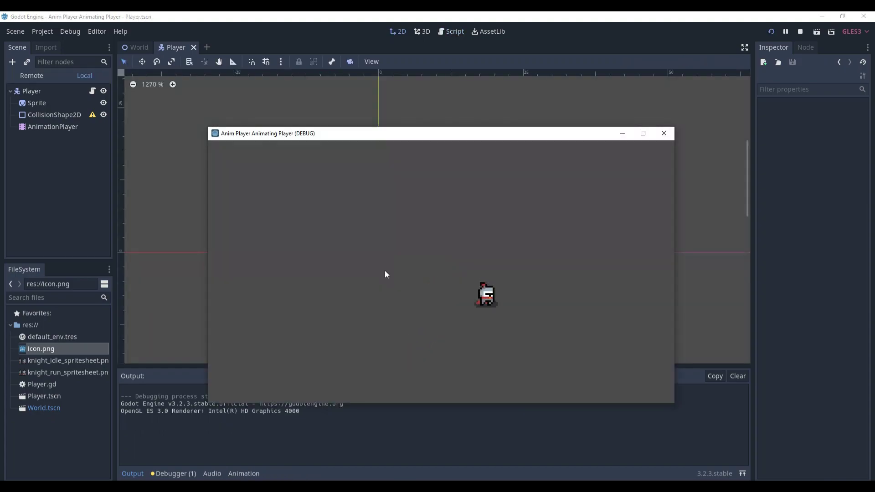